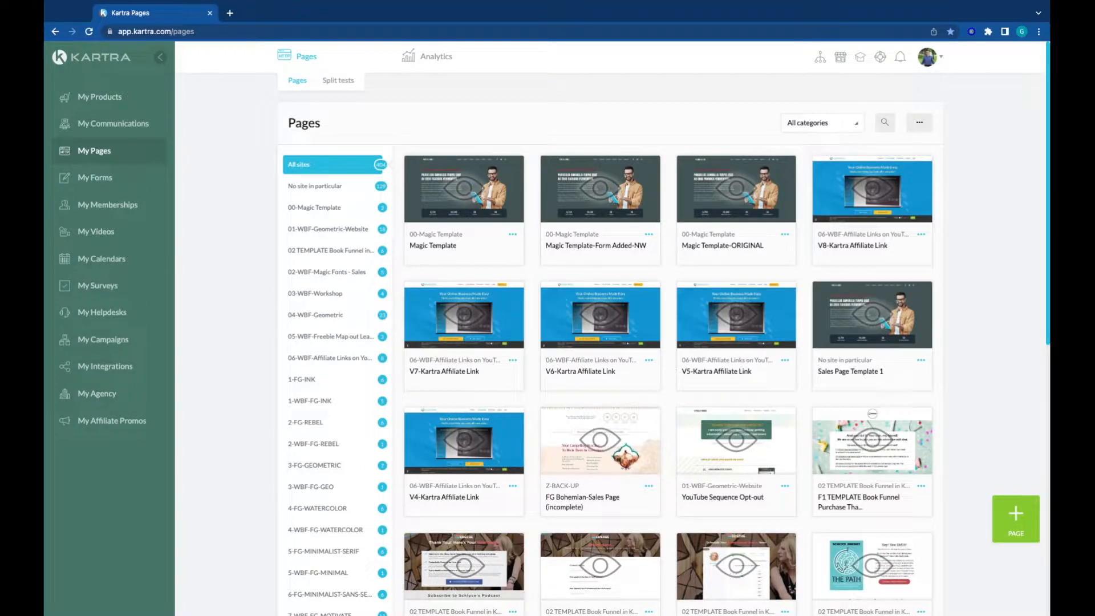
Step: Start a new page from the Thank You Pages template with the green "Thank You for Registering!" card and three numbered steps
click(1016, 520)
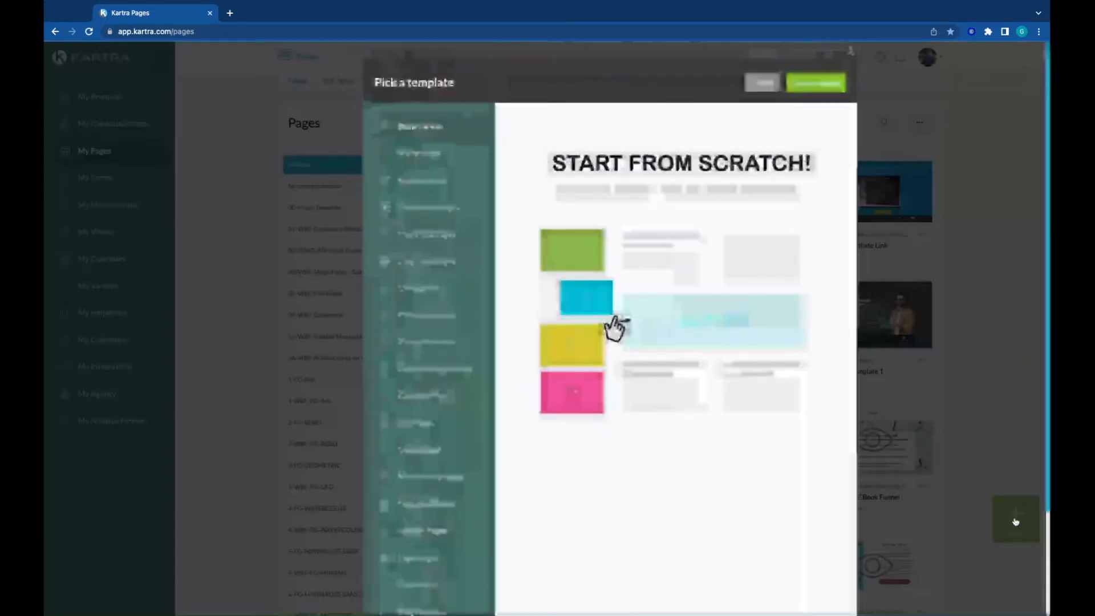
click(420, 236)
mouse_move(725, 177)
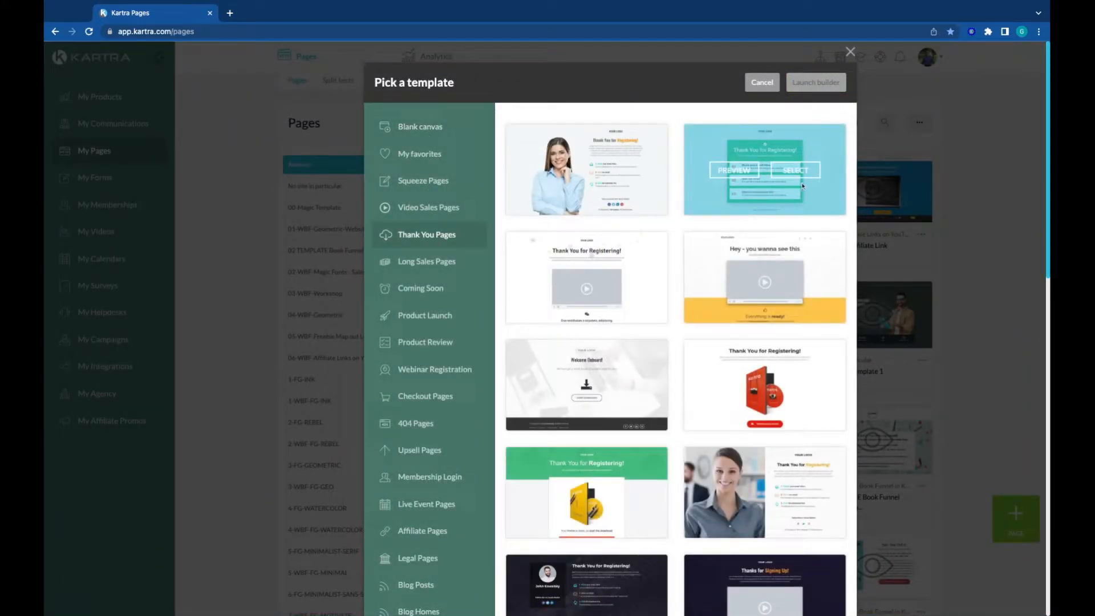
click(725, 176)
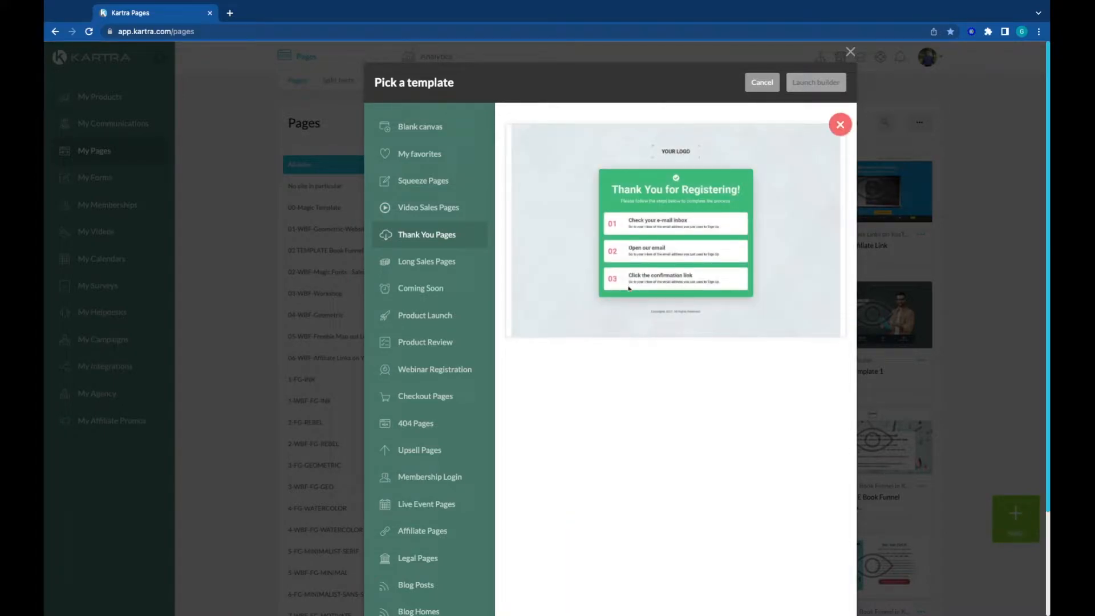
click(840, 125)
click(795, 170)
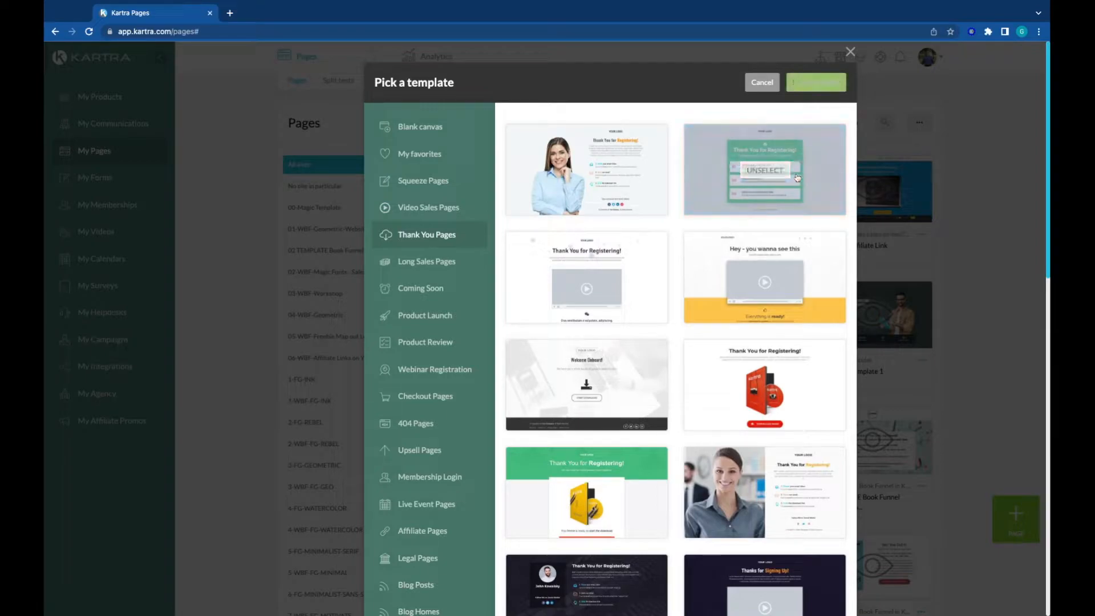
click(805, 84)
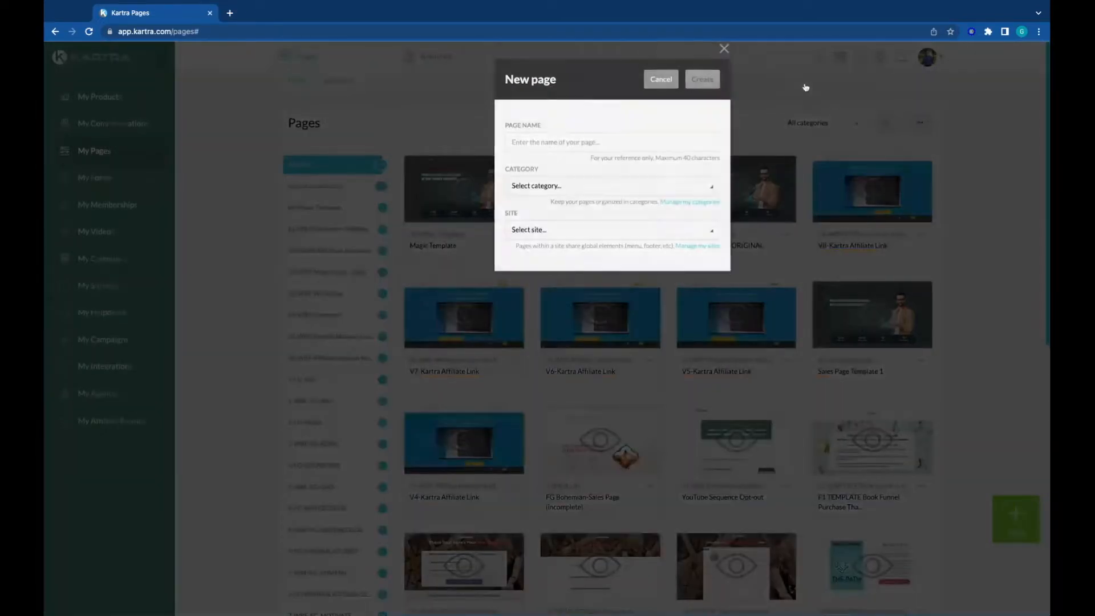
Step: Create the page as "Thank You - Freebie" with no category in particular and no site in particular
click(540, 145)
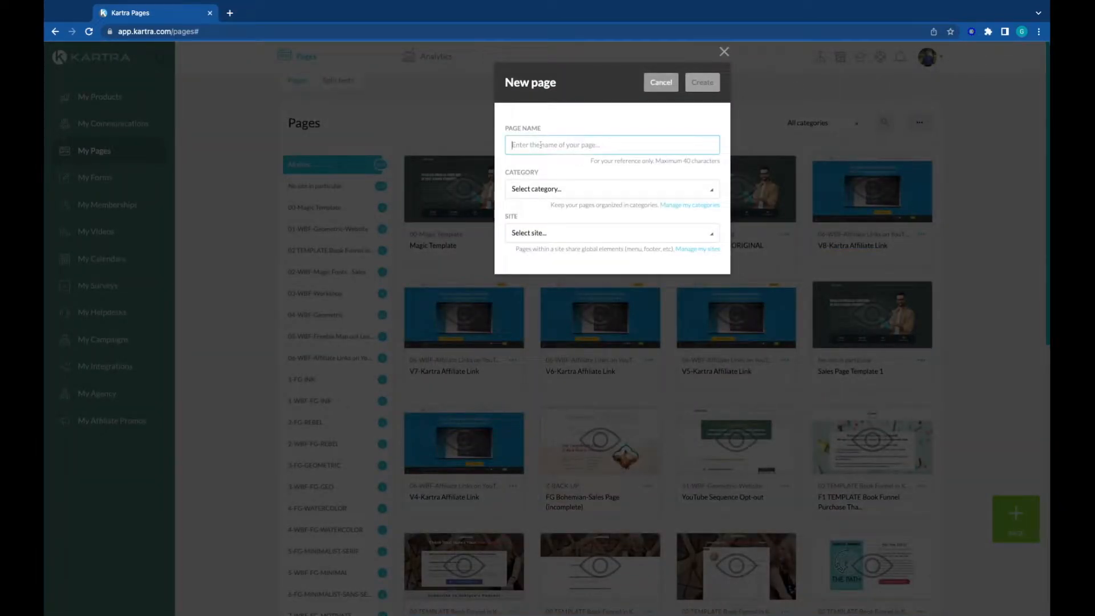
text(Thank You - Freebie)
click(537, 192)
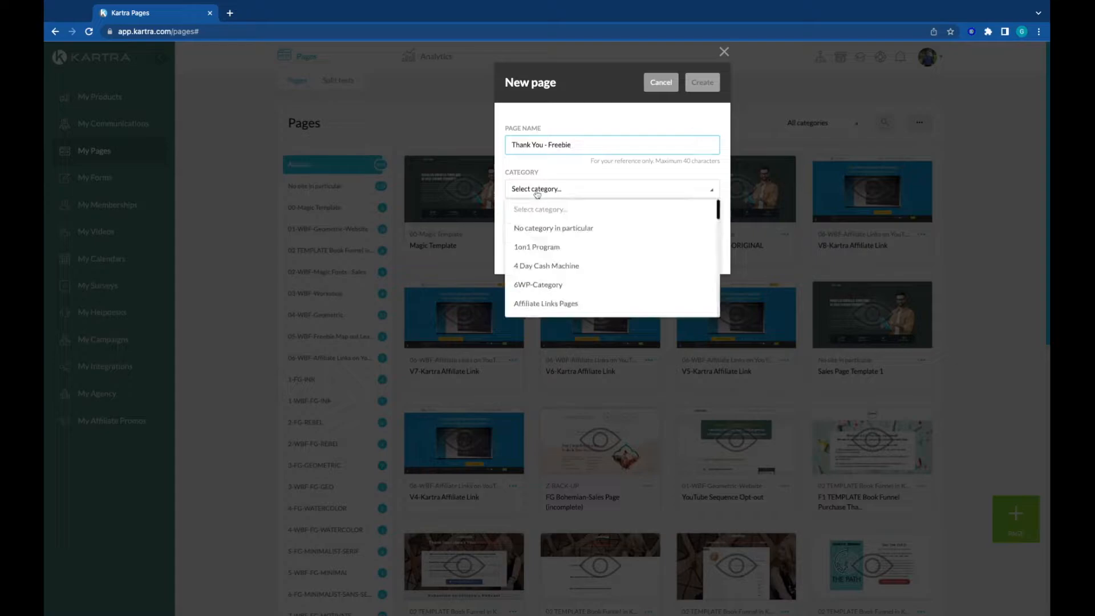
click(544, 228)
click(537, 235)
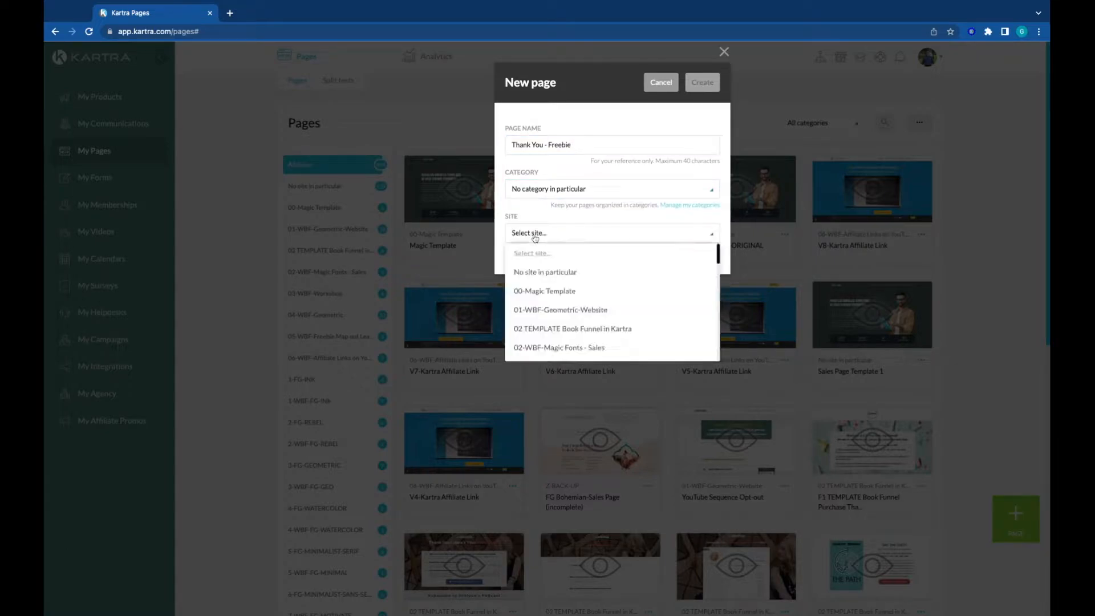
click(538, 274)
click(701, 86)
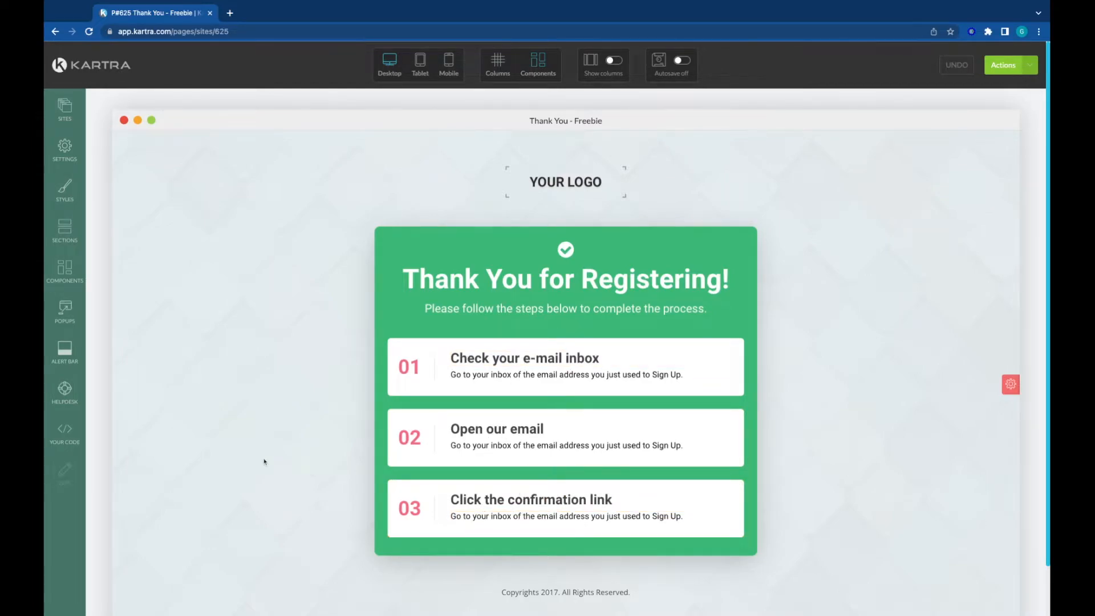
Step: Review the thank-you page layout and publish it with the option to get a direct page link
scroll(242, 459, down, 1)
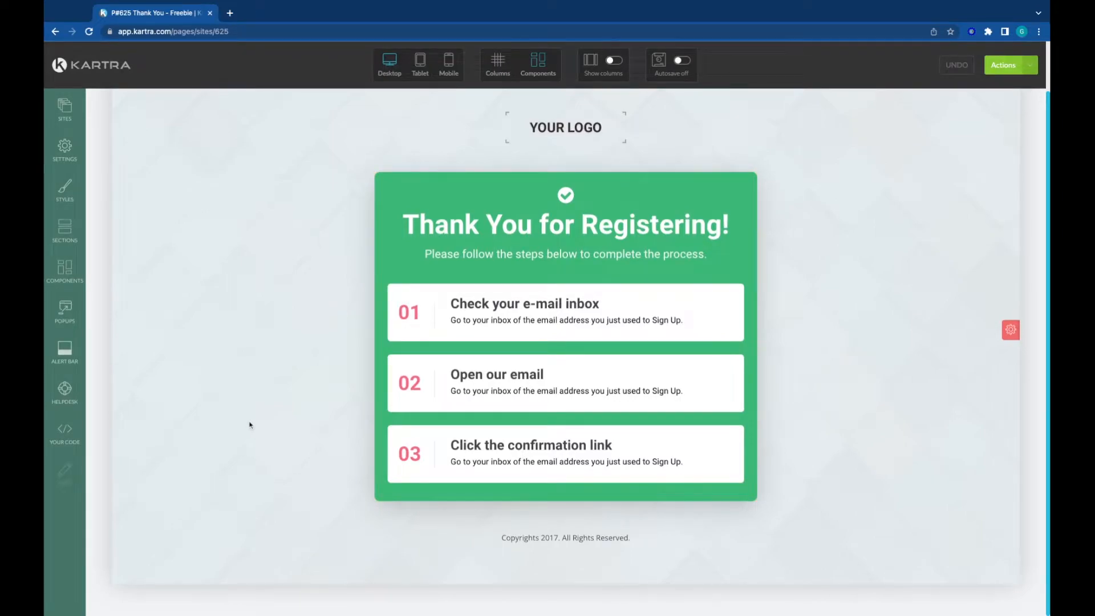
scroll(249, 425, up, 1)
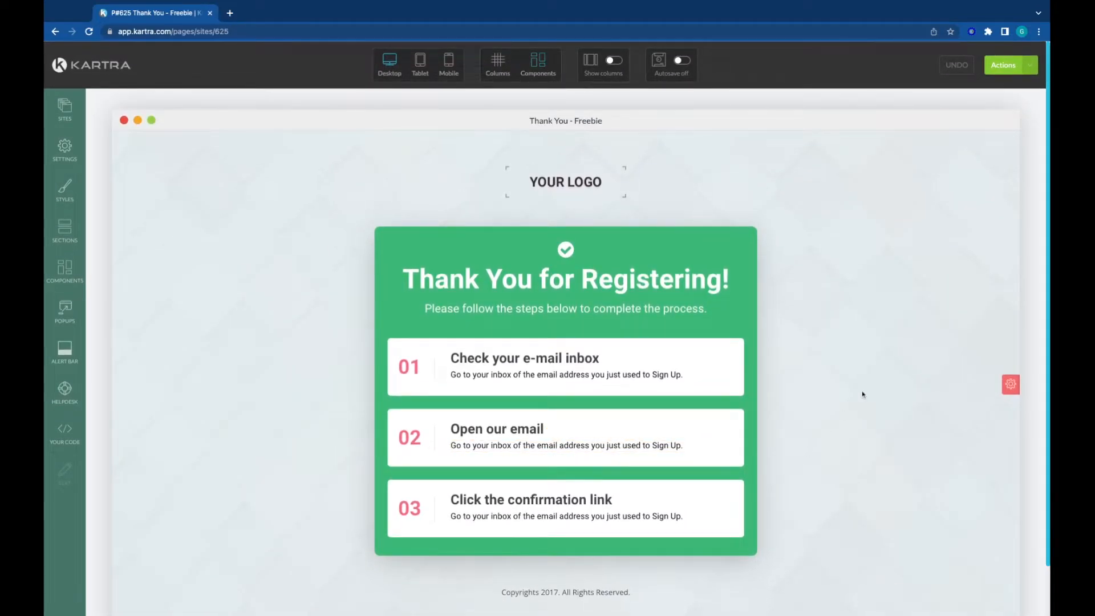
click(1032, 66)
click(944, 156)
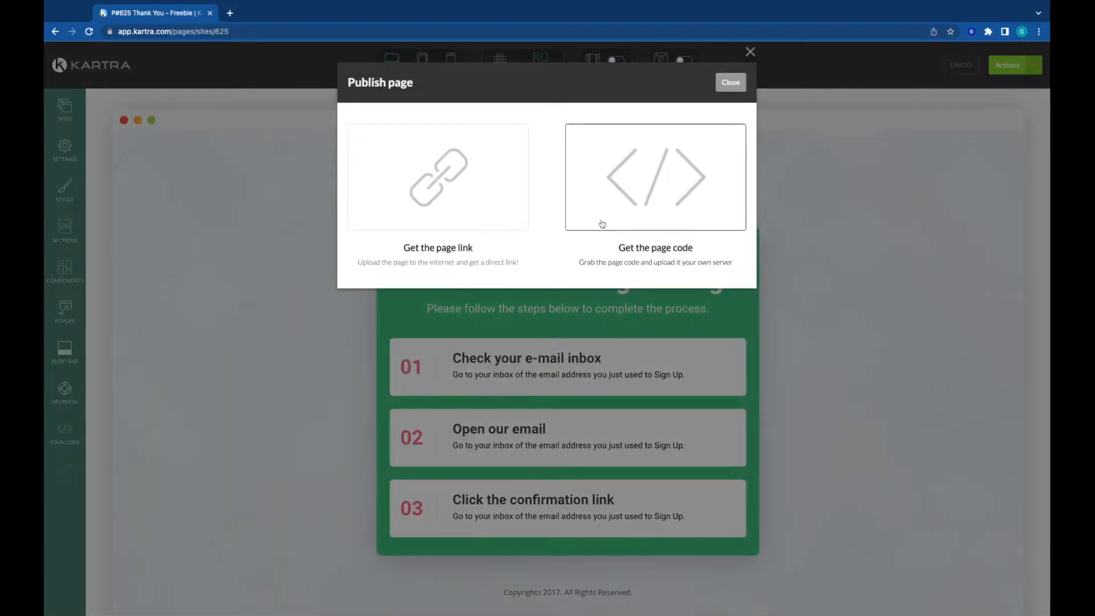
click(422, 179)
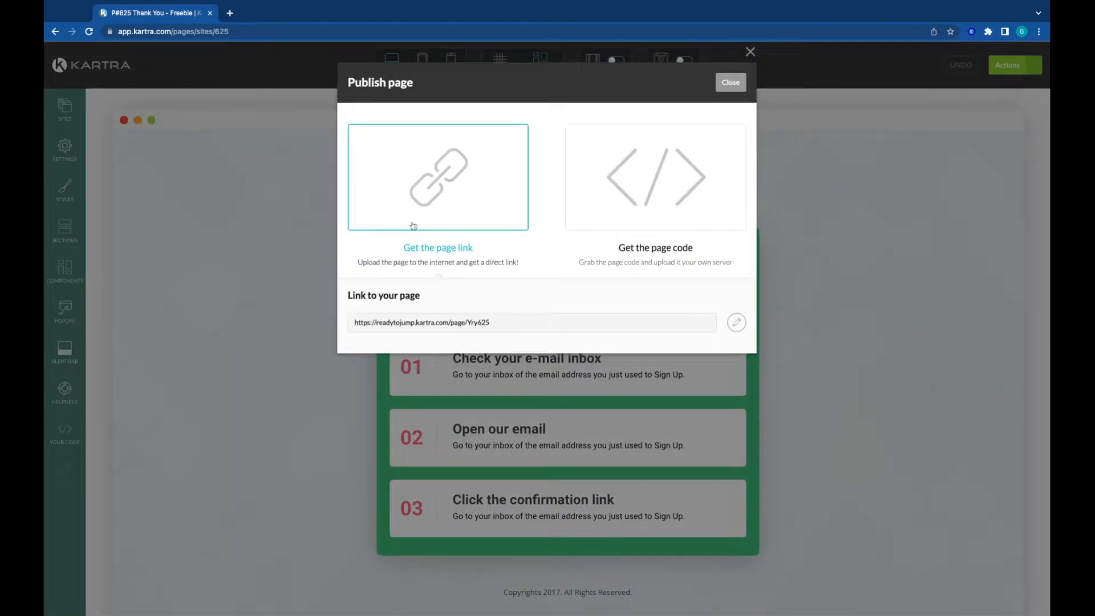
Step: Open the published page's link in a separate browser tab to check the live page, and close that tab
double_click(384, 323)
triple_click(383, 323)
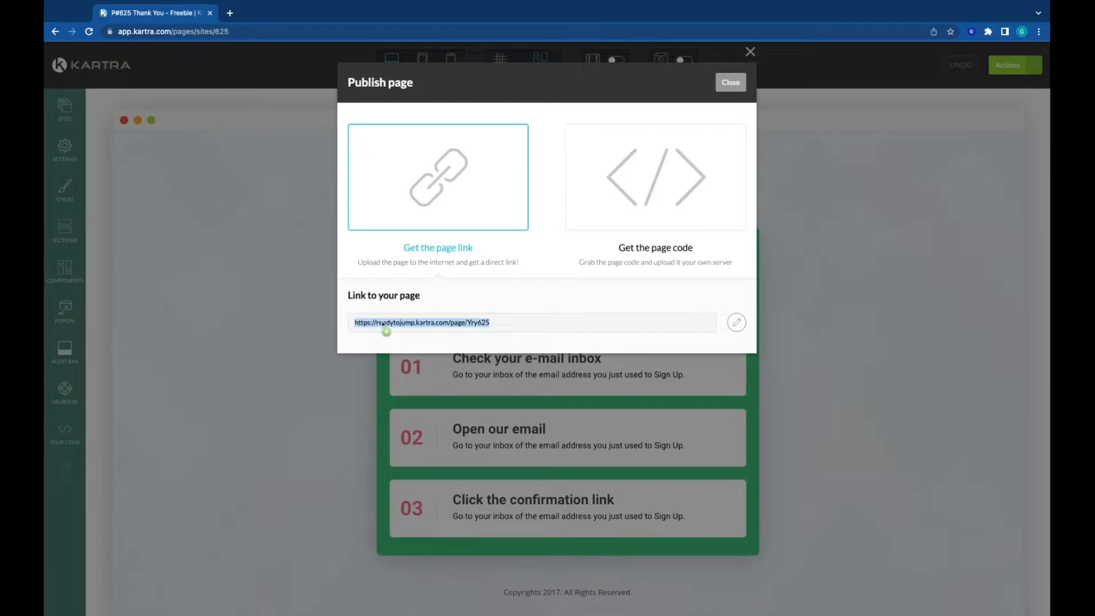
drag(383, 323, 279, 12)
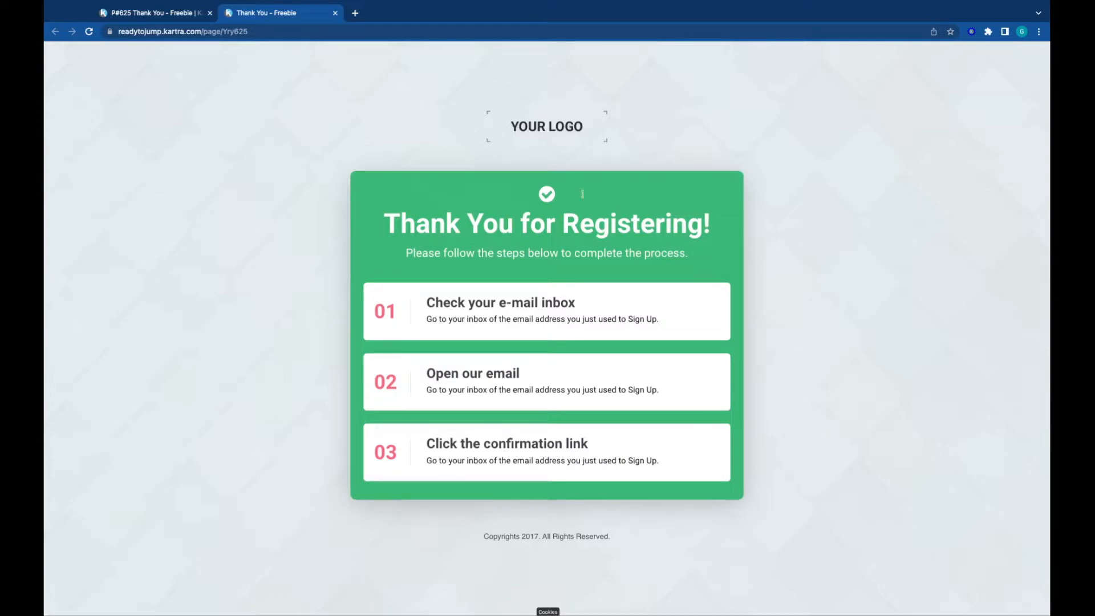
click(336, 13)
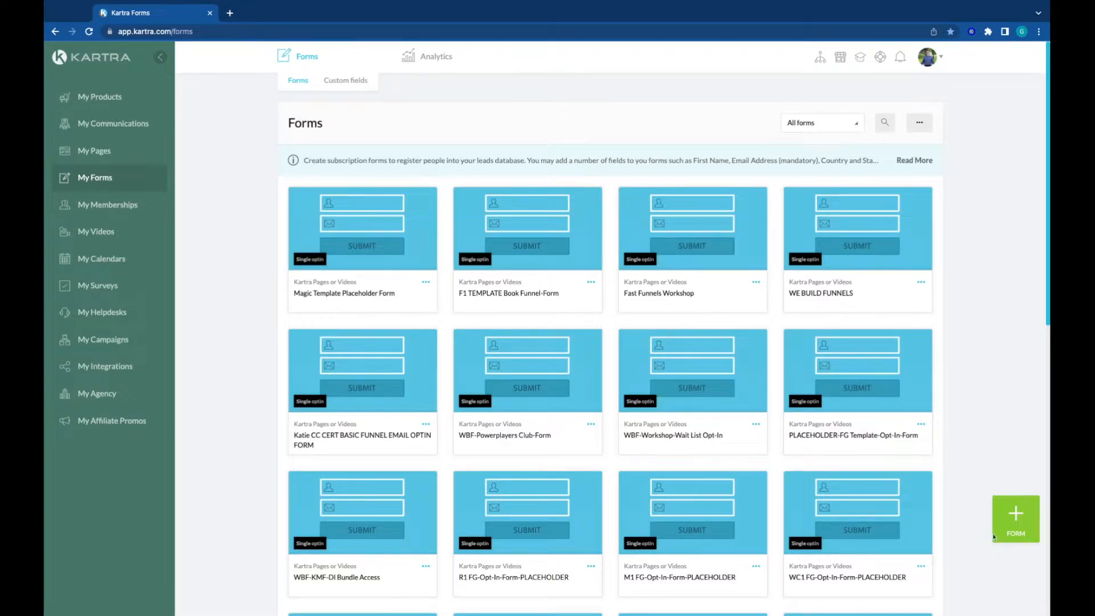
Step: Create a new opt-in form named "Freebie Opt-in Form"
click(1014, 531)
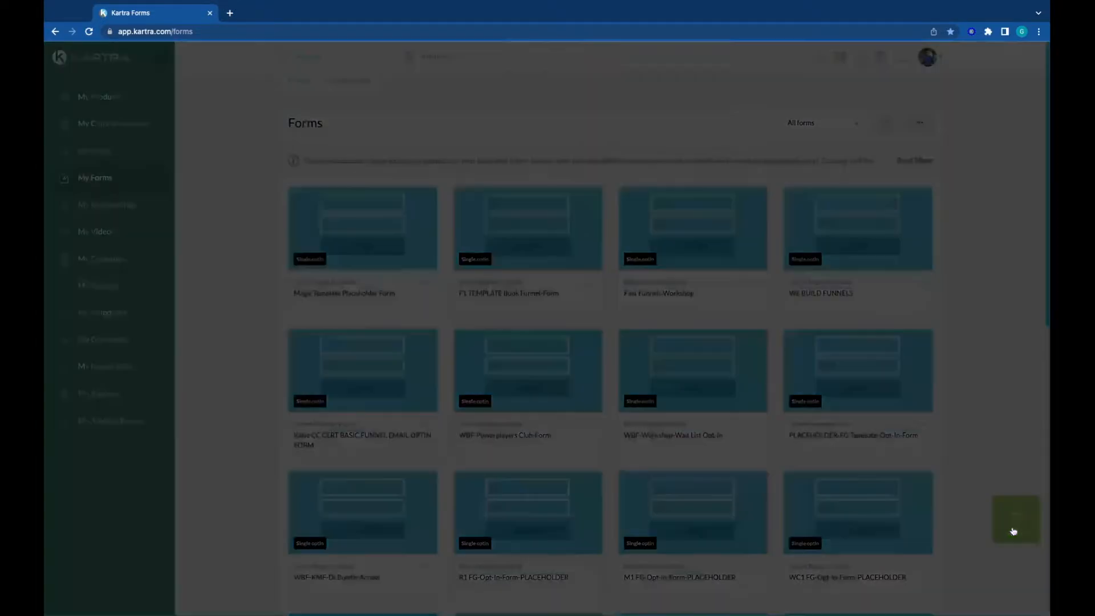
click(531, 146)
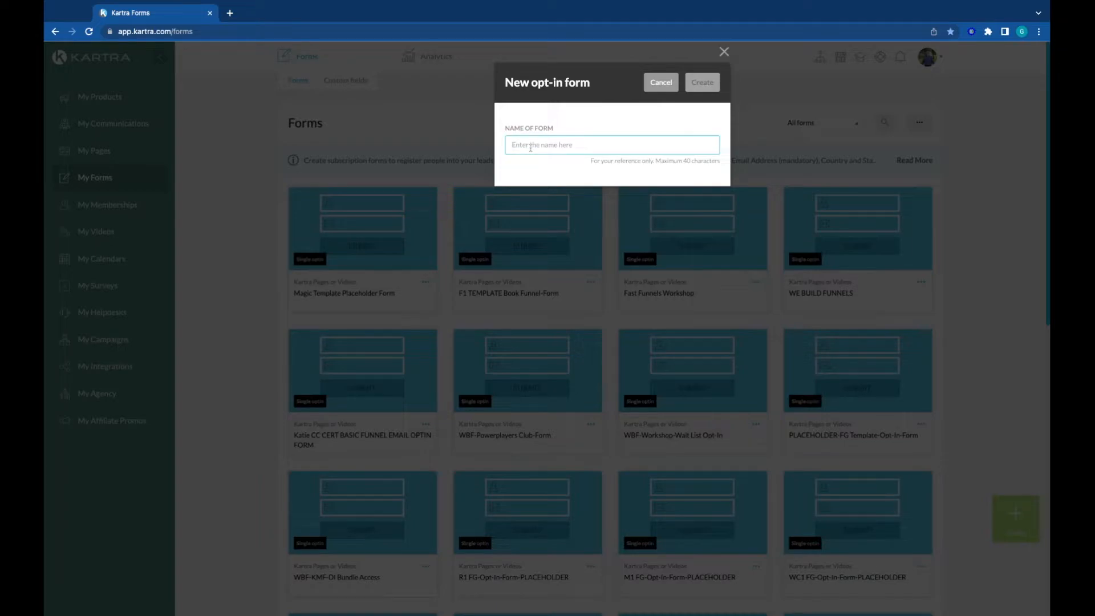
text(Freebie Opt)
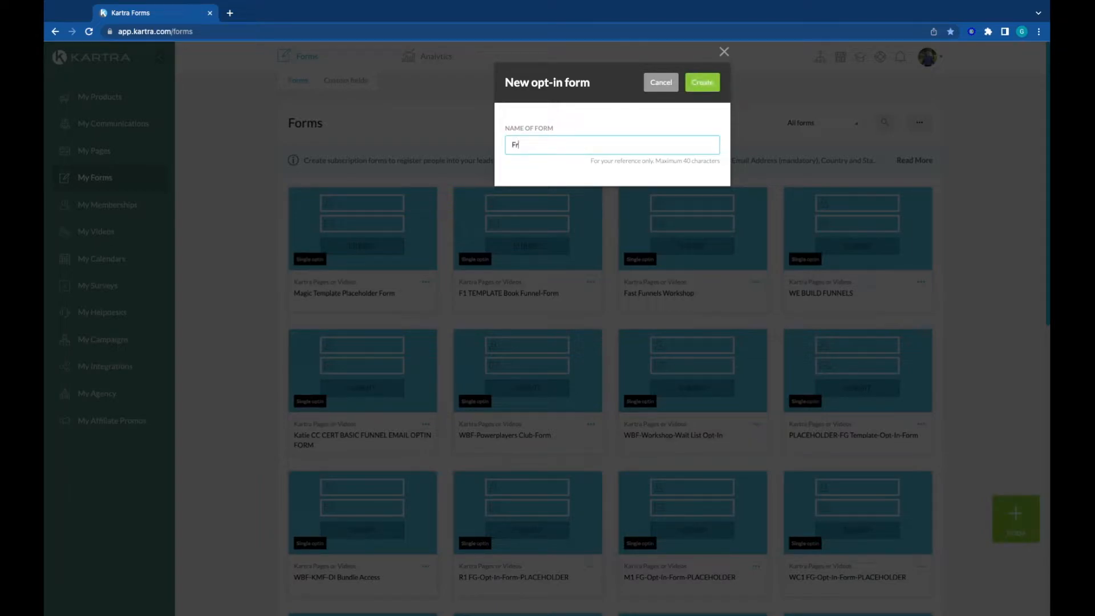
text(in)
key(BackSpace)
key(BackSpace)
text(0--in Form)
click(710, 89)
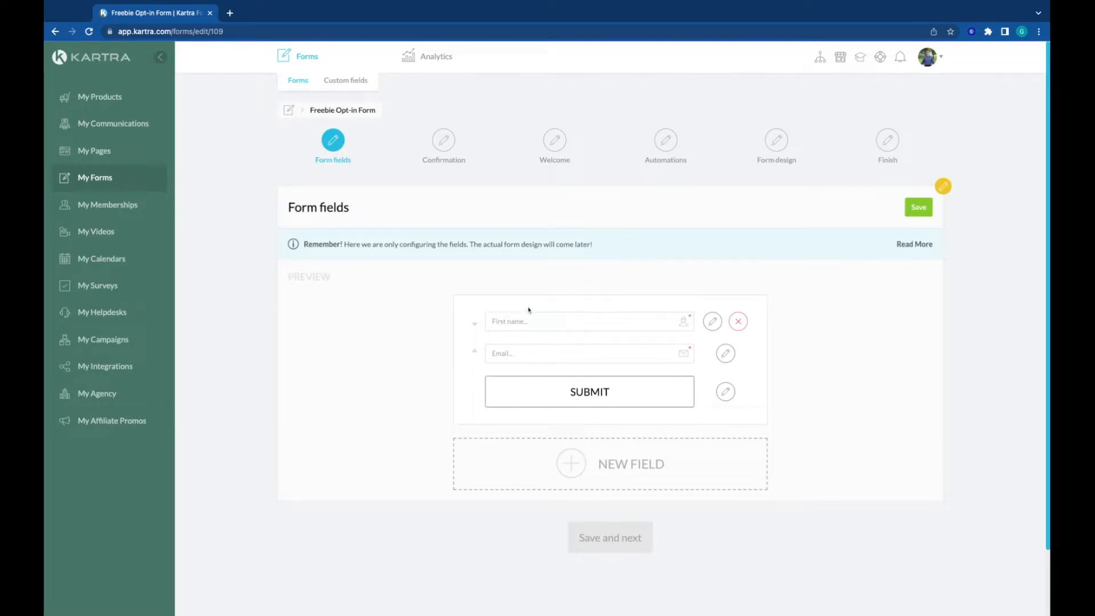
Step: Save the form with the First name and Email fields and single opt-in confirmation
click(913, 214)
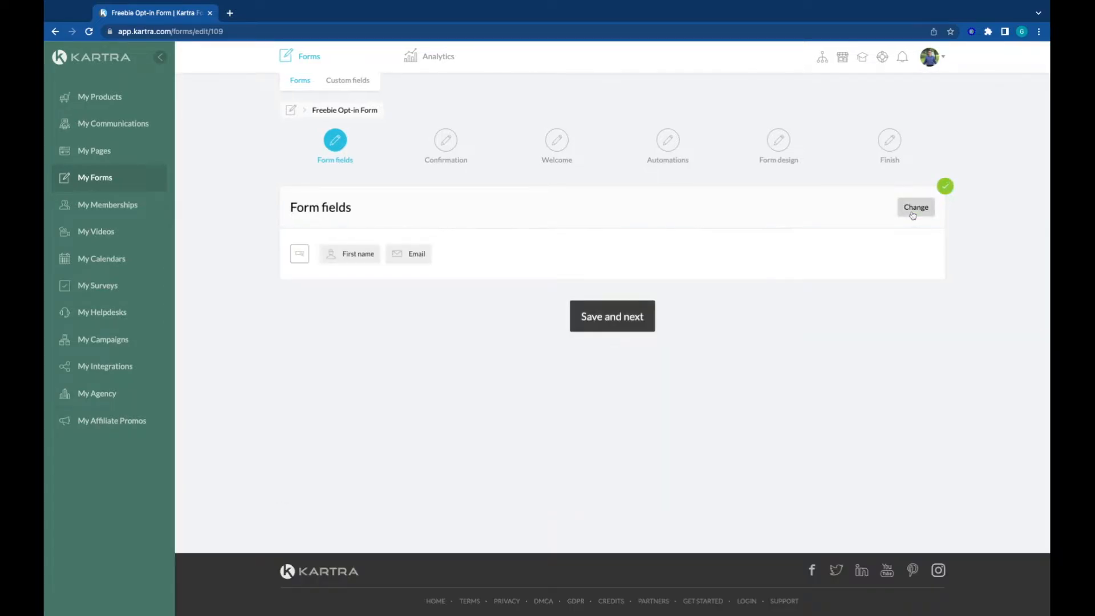
click(628, 313)
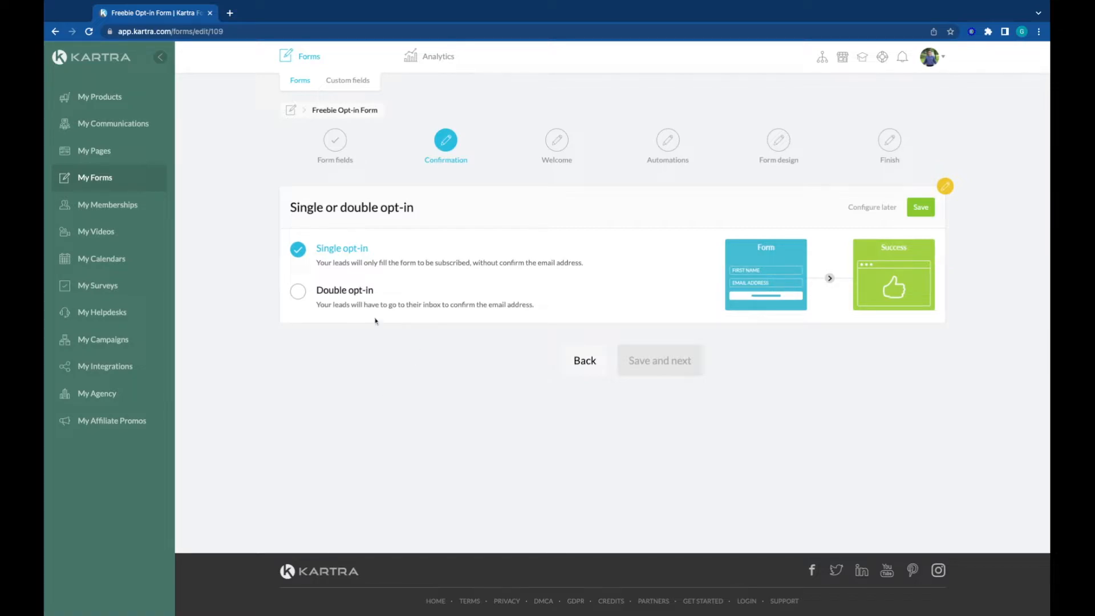
click(921, 207)
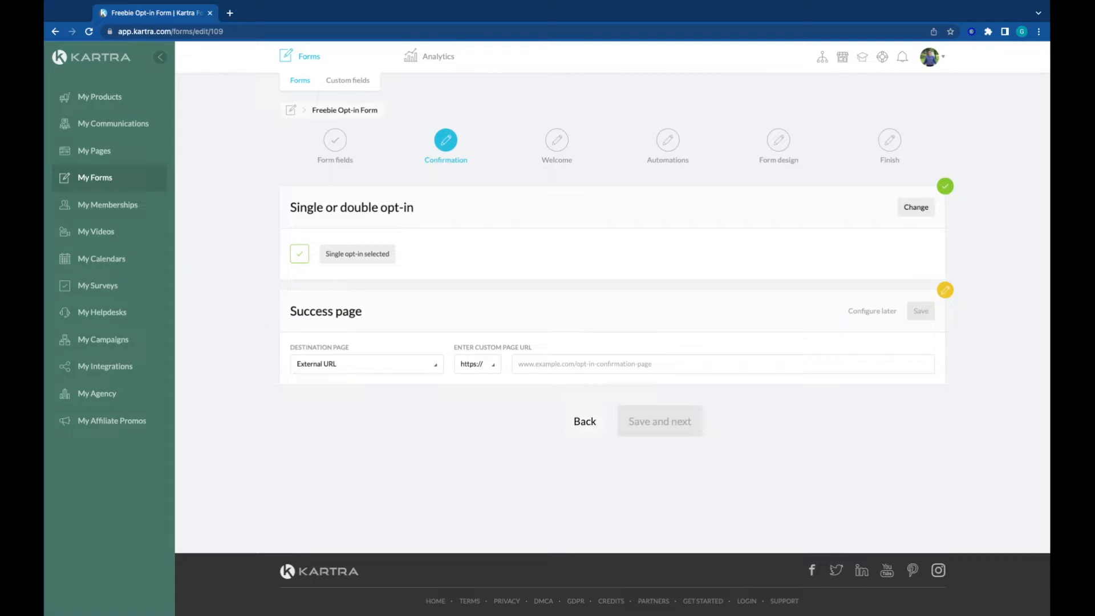
Step: Set the form's success page to the Kartra page "Thank You - Freebie" under no site in particular, save it and continue to the welcome settings
click(366, 366)
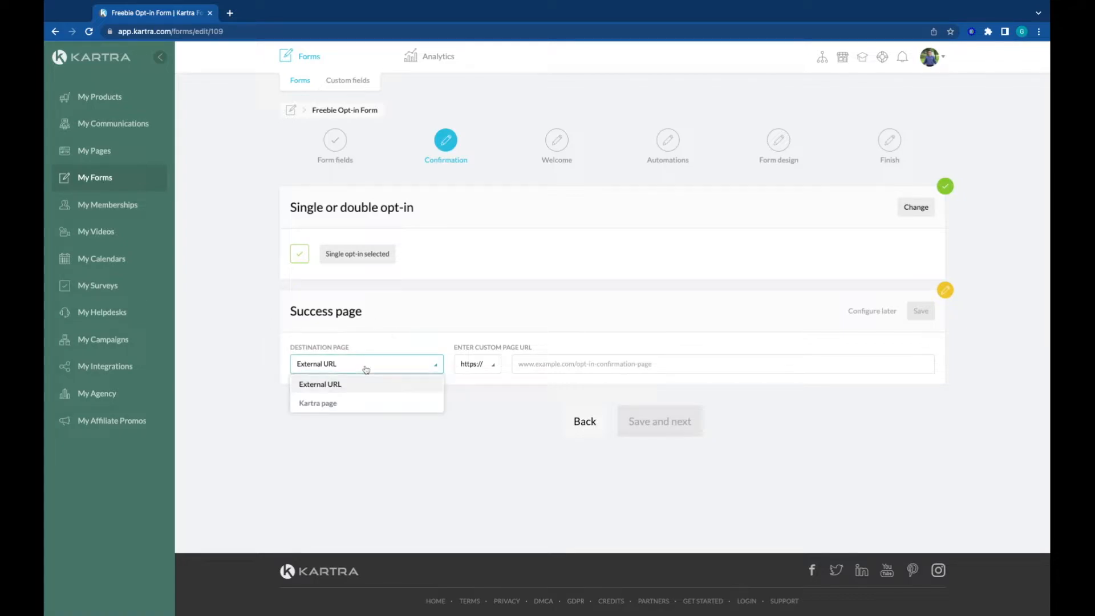
click(330, 405)
click(479, 366)
click(492, 266)
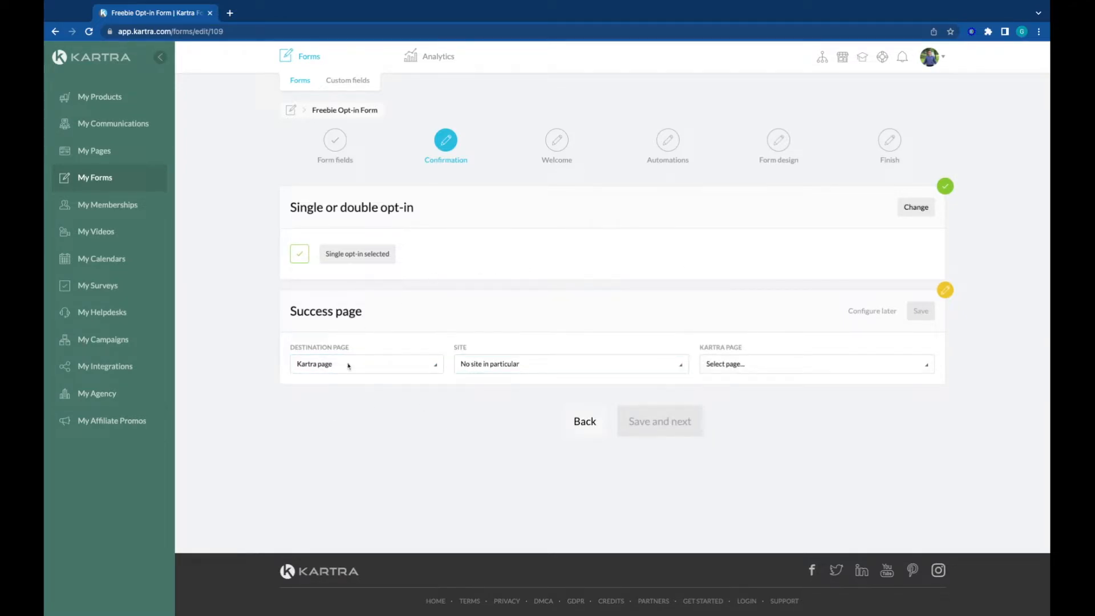
click(742, 368)
scroll(776, 320, down, 10)
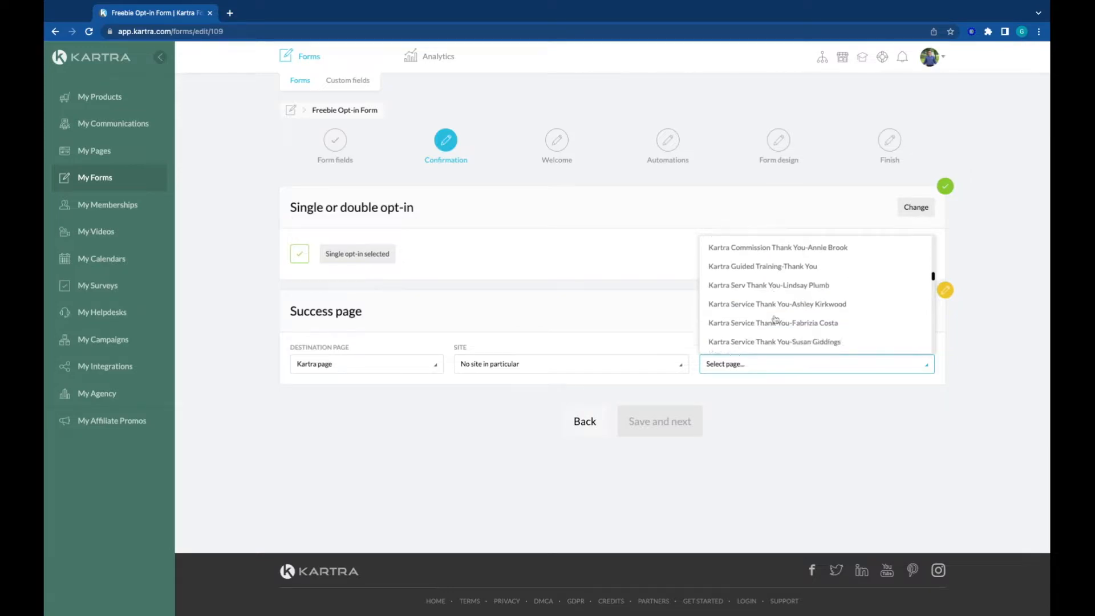
scroll(815, 294, down, 15)
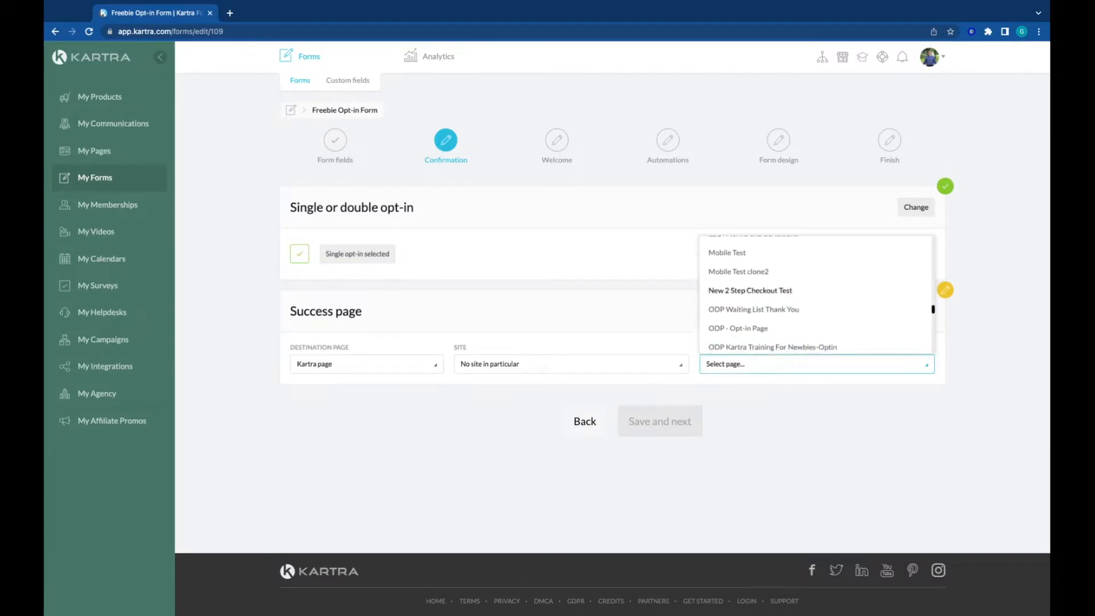
scroll(816, 294, up, 1)
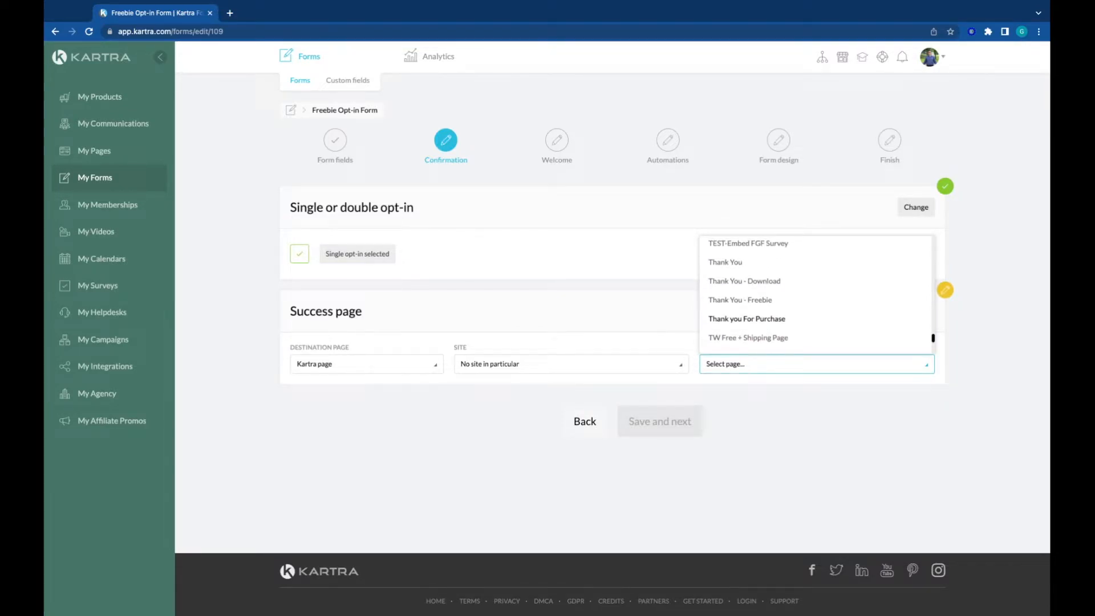
click(723, 297)
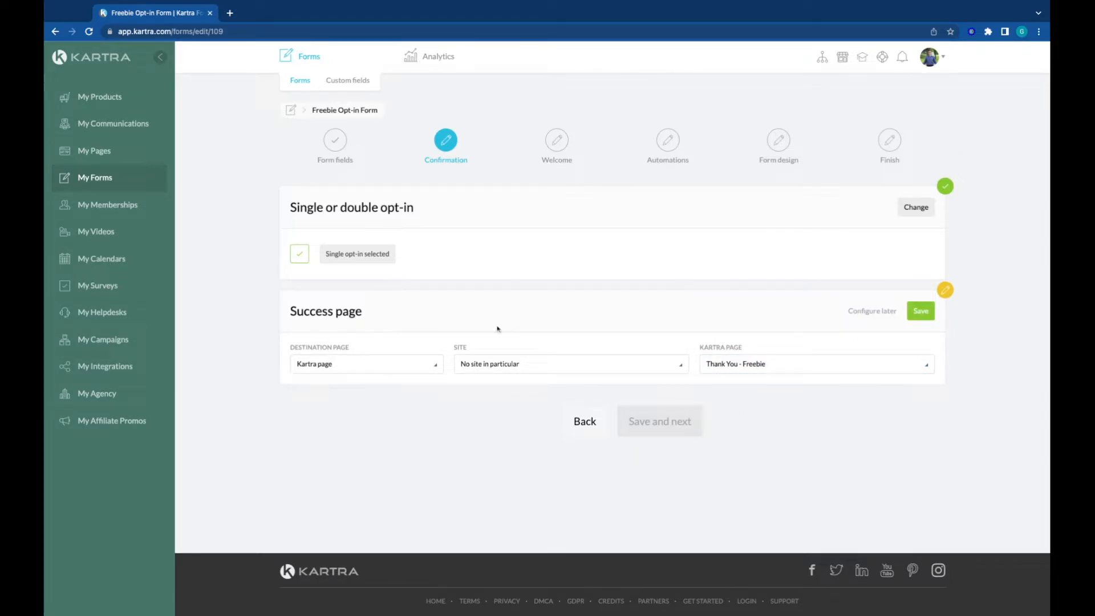
click(923, 313)
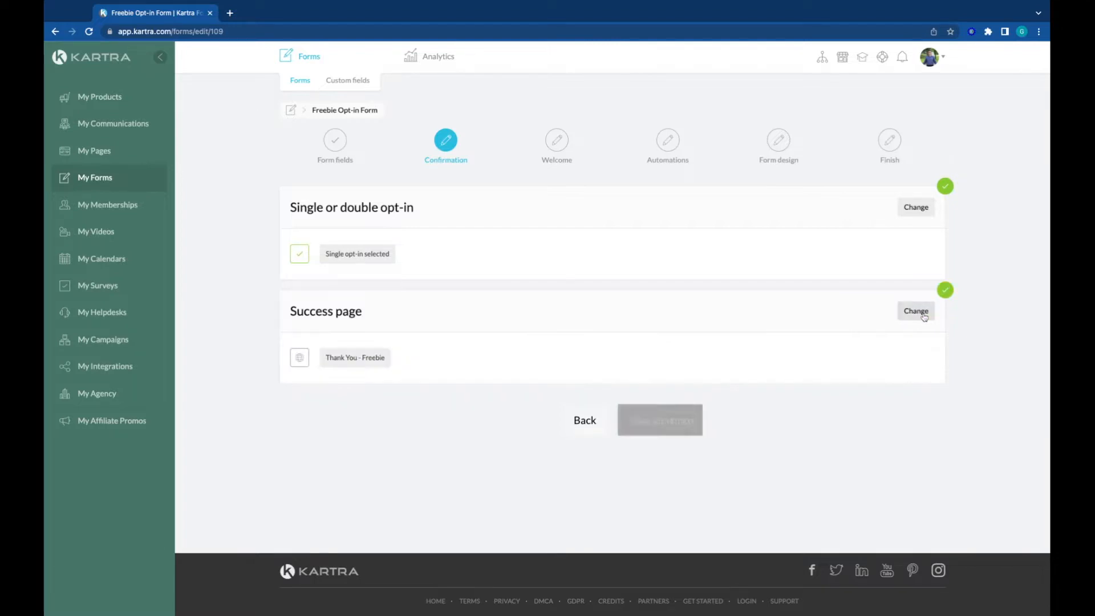
click(655, 429)
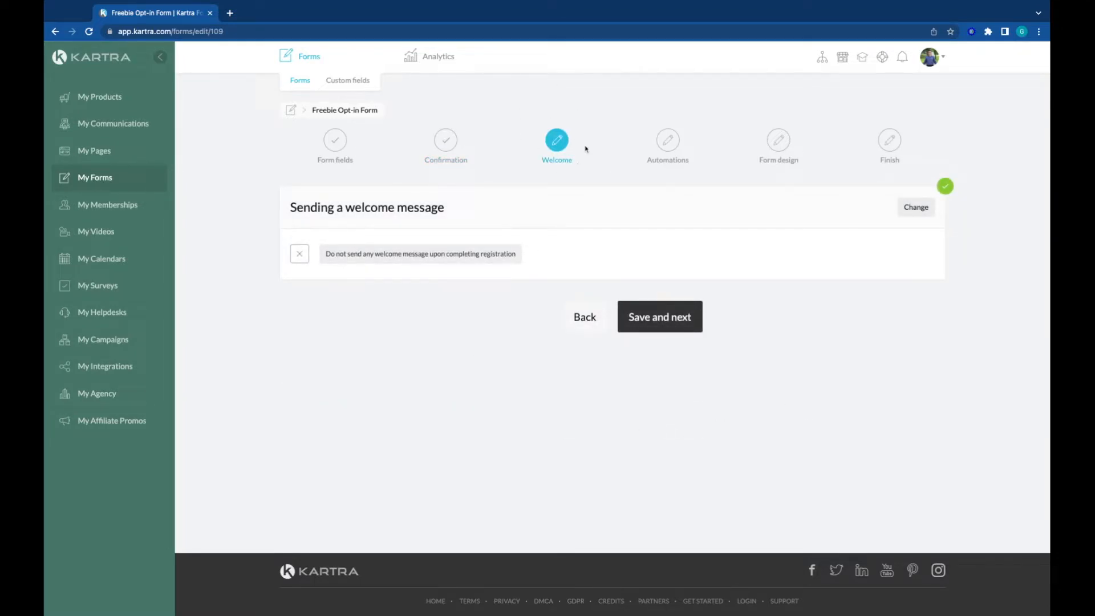
Step: Change the welcome message setting to send a welcome email through KartraMail and save it
click(915, 210)
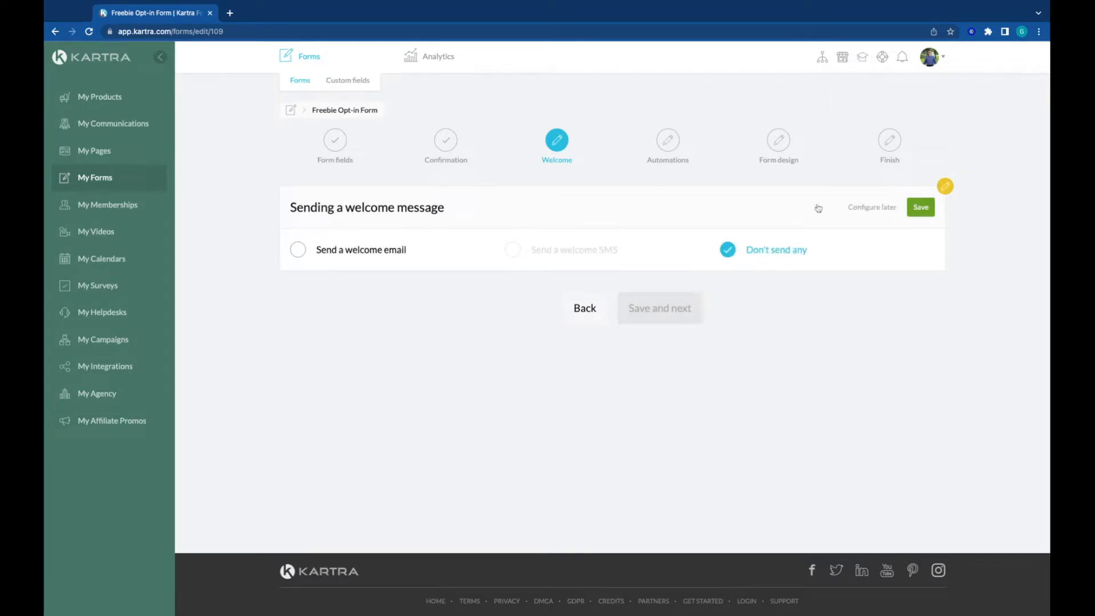
click(298, 251)
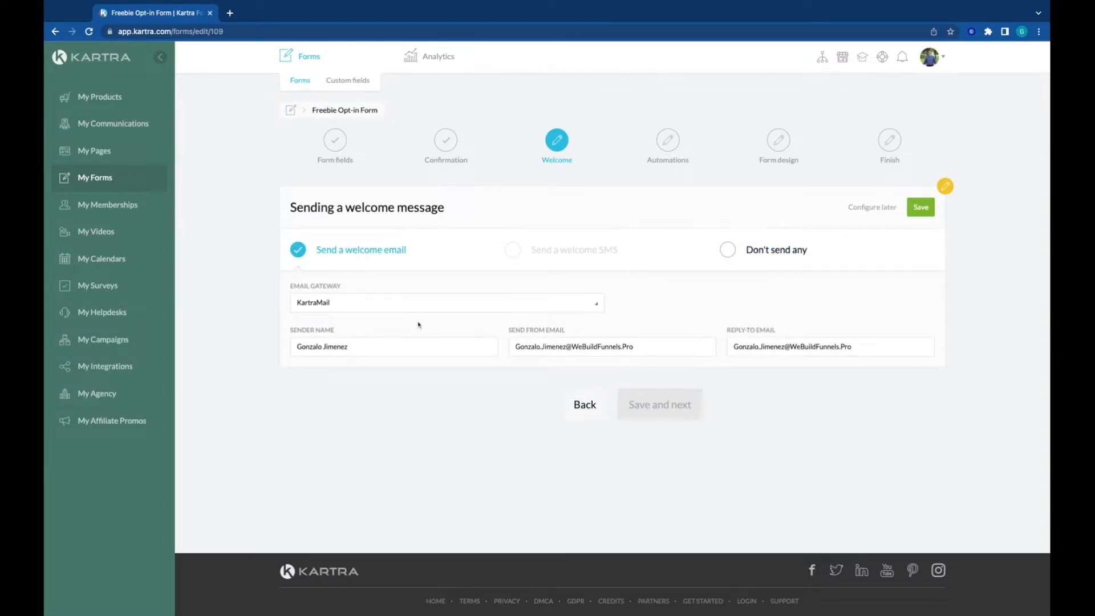
click(920, 209)
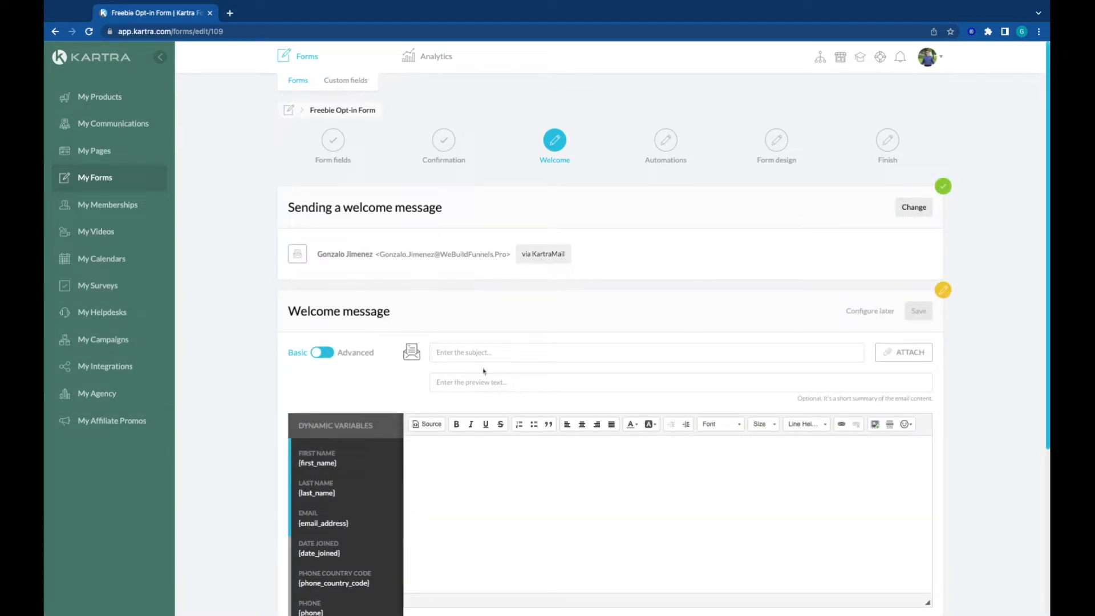
Step: Set the welcome email's subject to "Welcome" and begin the message body with "Here is your free gift!"
click(468, 351)
text(Wel)
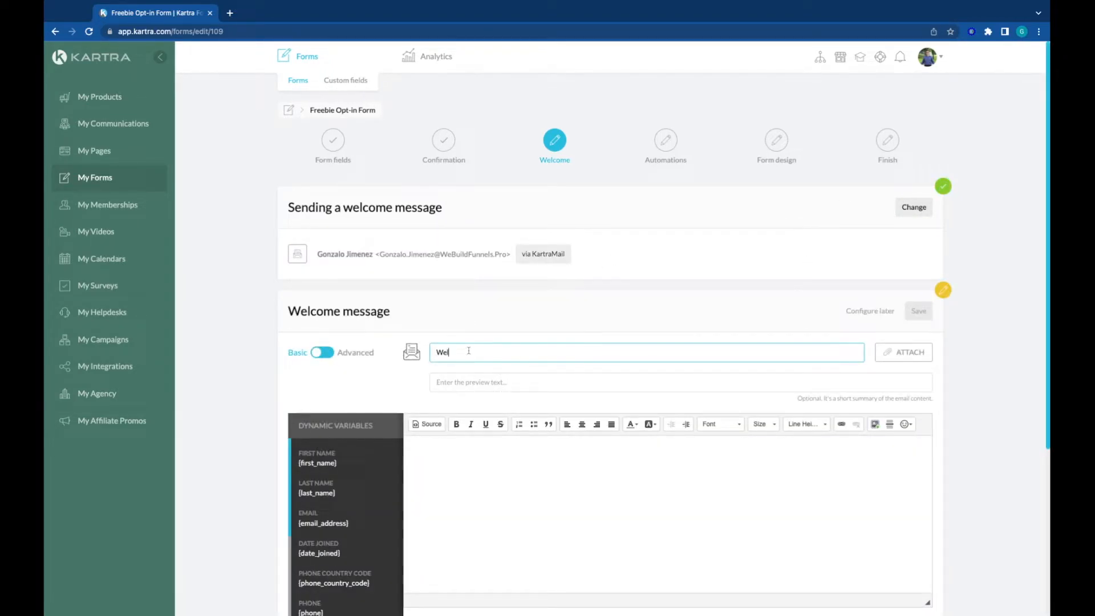
text(come)
click(522, 503)
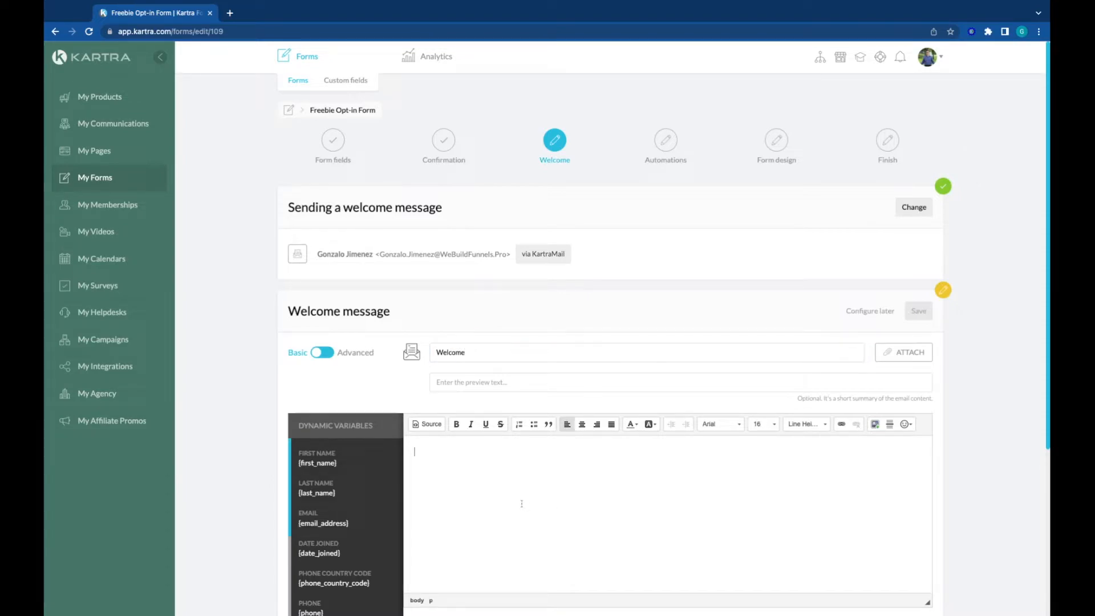
text(Here is your great)
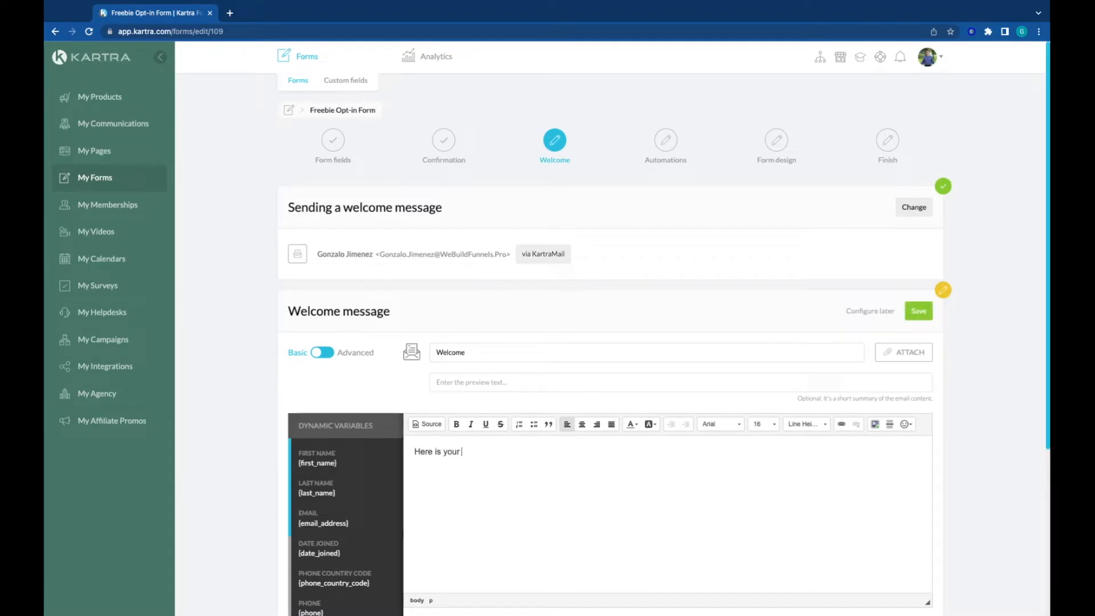
key(BackSpace)
key(BackSpace)
key(BackSpace)
Step: Add a line with "download here!" to the email body, save the welcome message and continue to the automations
key(BackSpace)
key(BackSpace)
text(free gift!)
key(Return)
text(asdfasd)
key(BackSpace)
key(BackSpace)
key(BackSpace)
key(BackSpace)
key(BackSpace)
key(BackSpace)
key(BackSpace)
text(download here!)
click(917, 310)
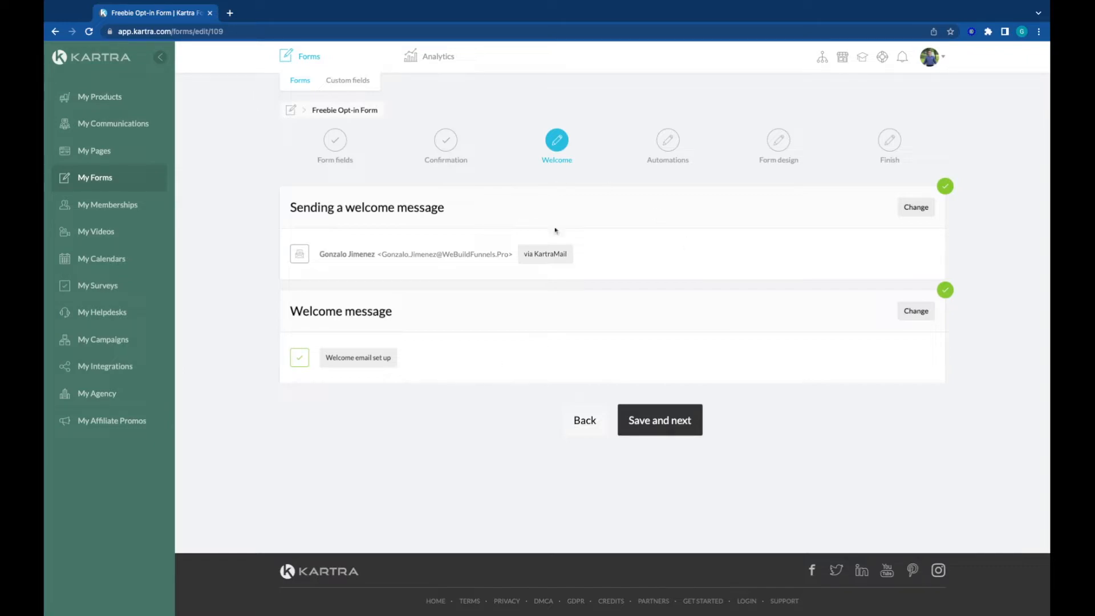
click(648, 422)
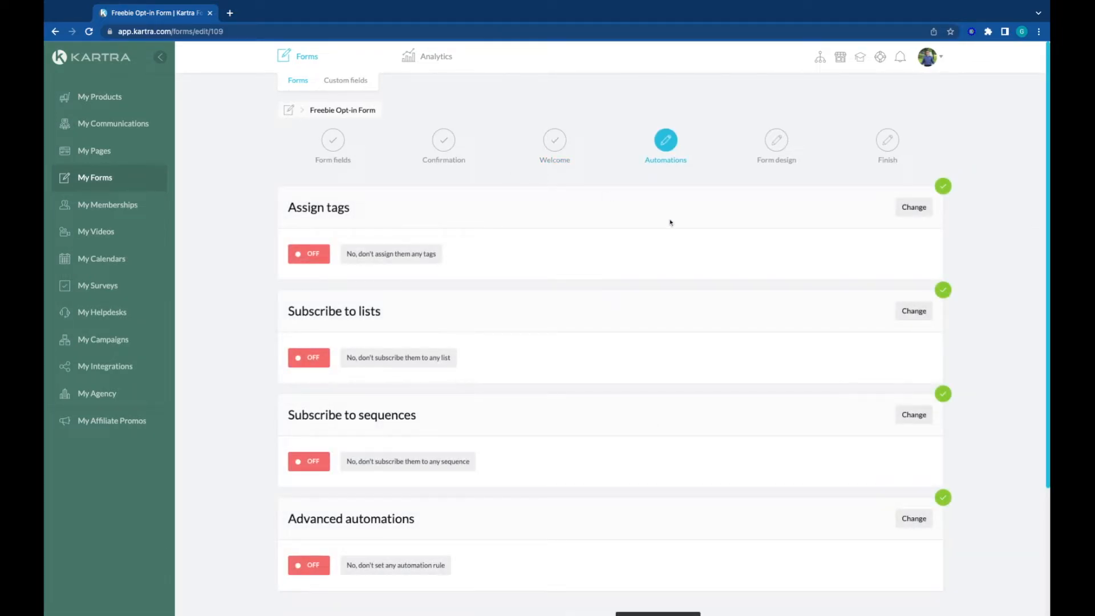
Step: Set the form to subscribe people to the list "WBF-Main Email List" and save the list setting
scroll(631, 299, down, 2)
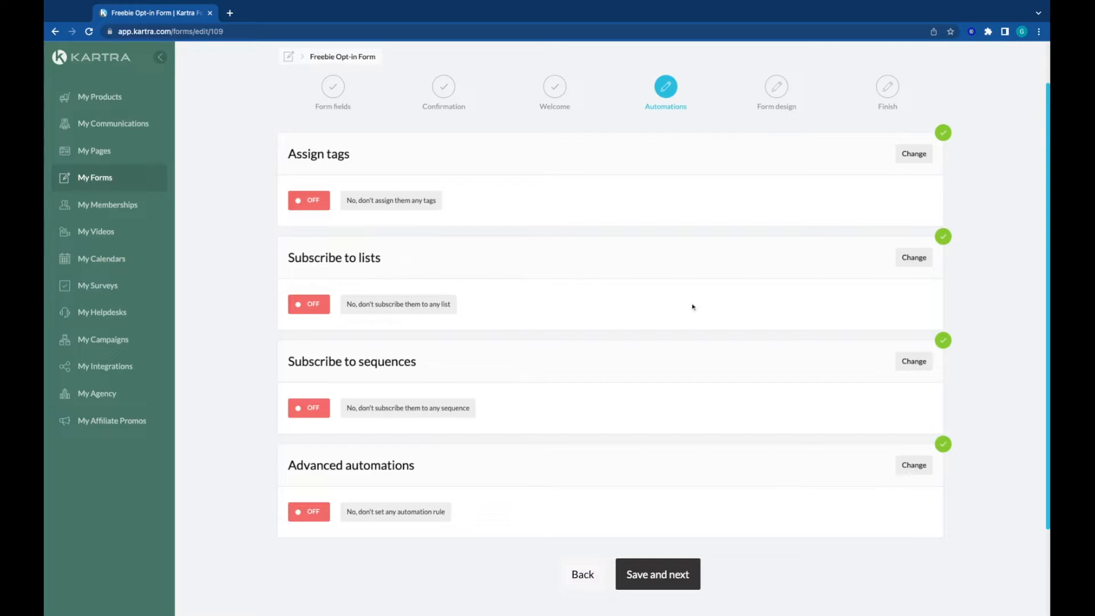
click(913, 257)
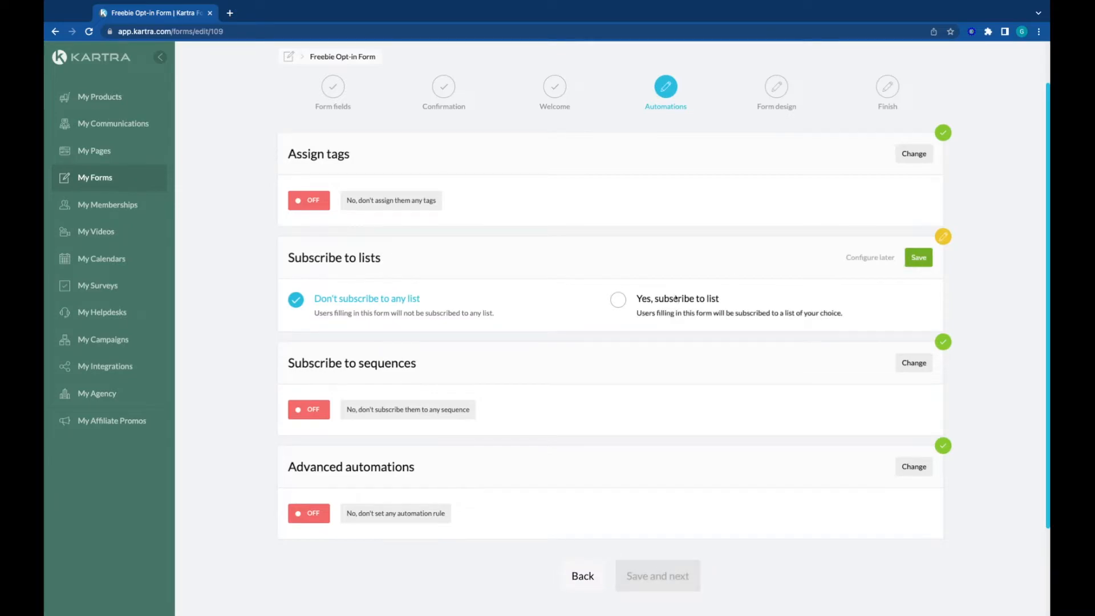
click(618, 300)
click(371, 369)
scroll(421, 297, down, 5)
scroll(421, 297, down, 3)
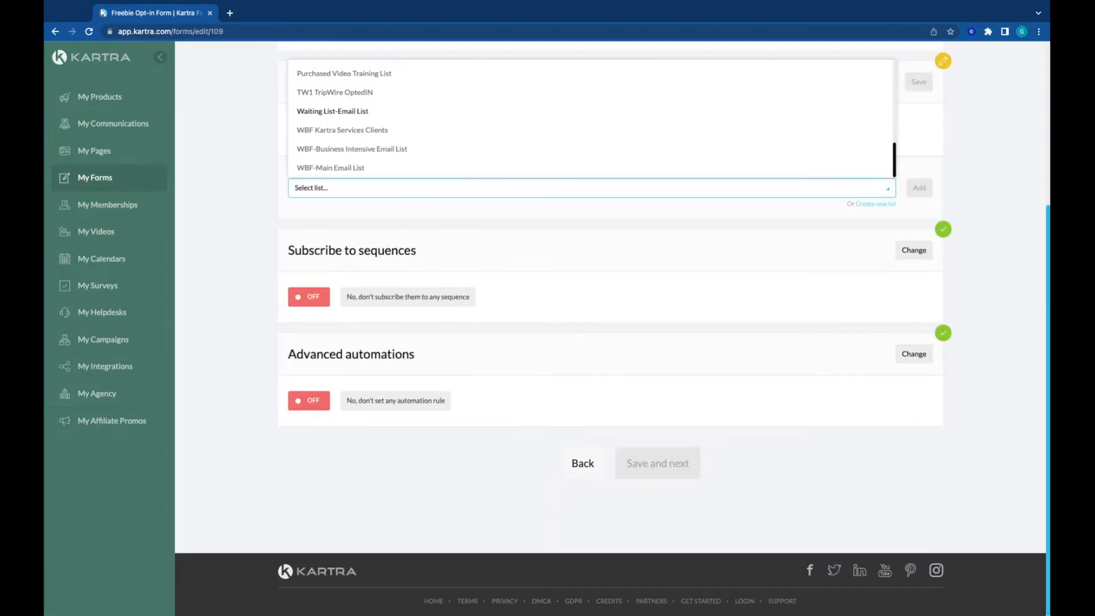
click(331, 178)
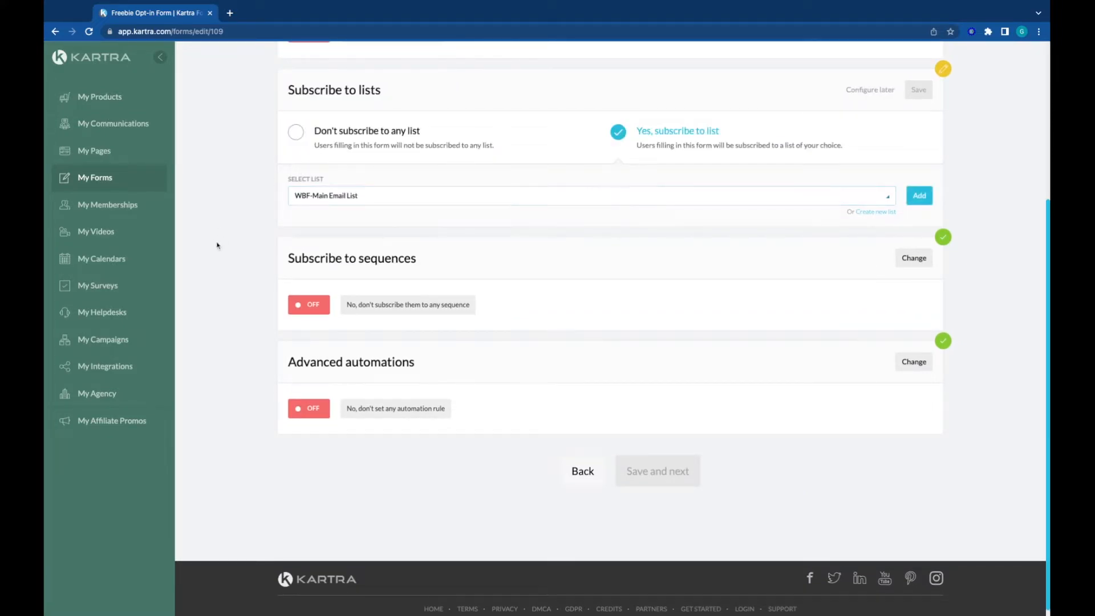
scroll(814, 313, up, 2)
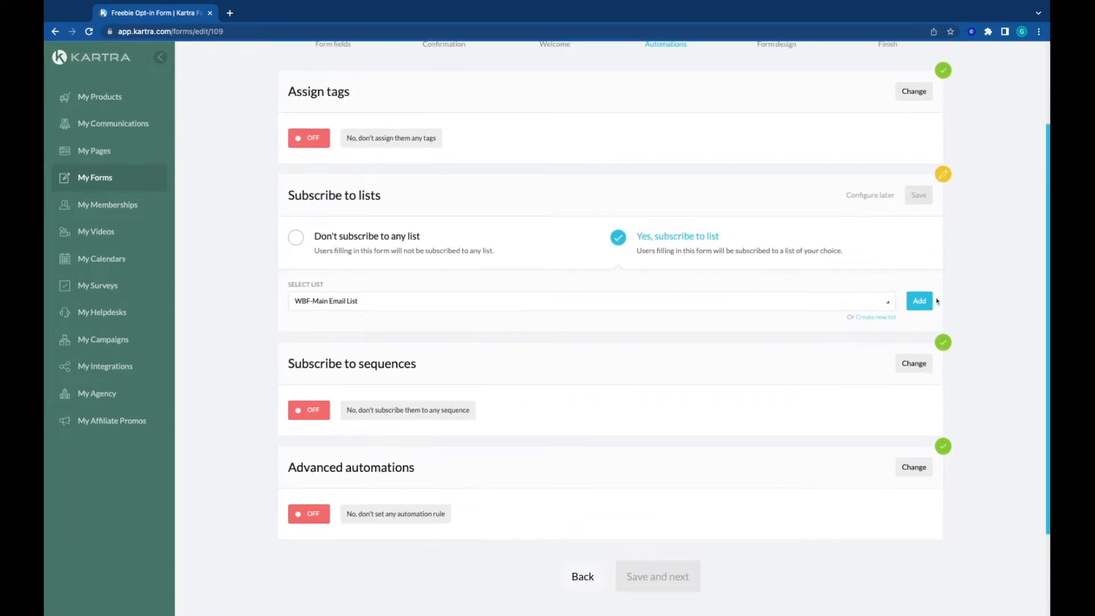
click(918, 304)
click(921, 197)
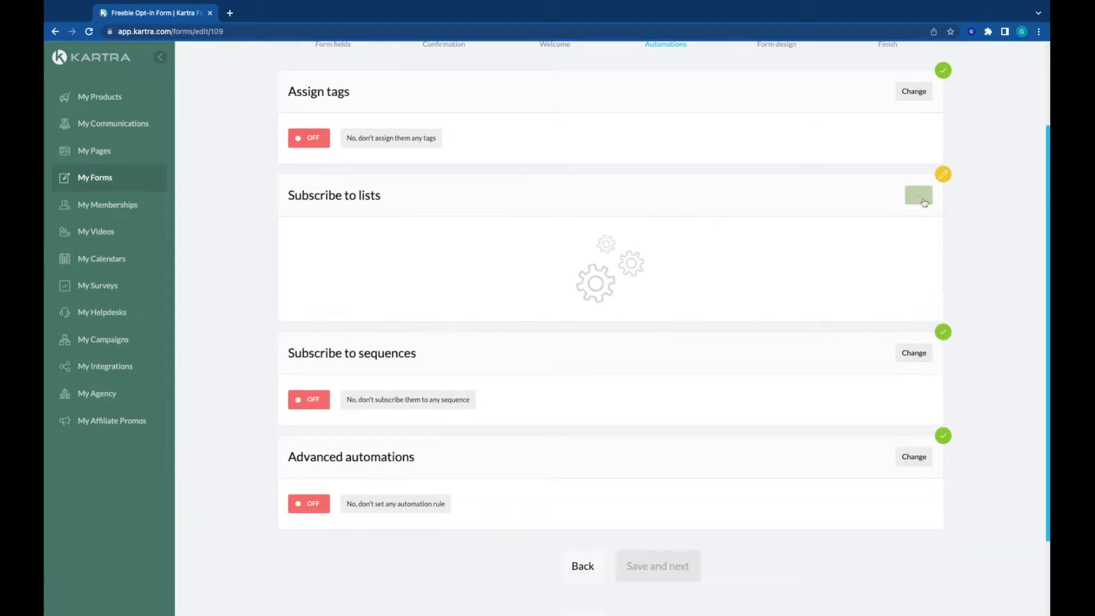
Step: Continue to the form design, save it for use in another Kartra asset and proceed to the finish stage
scroll(572, 262, up, 2)
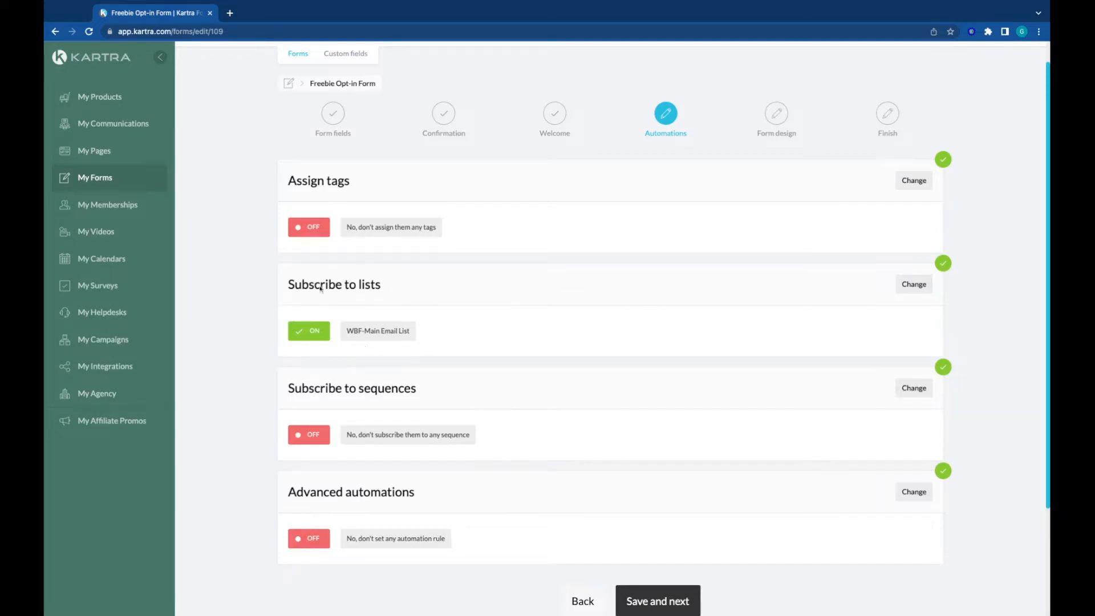
double_click(385, 333)
click(488, 223)
scroll(447, 223, down, 2)
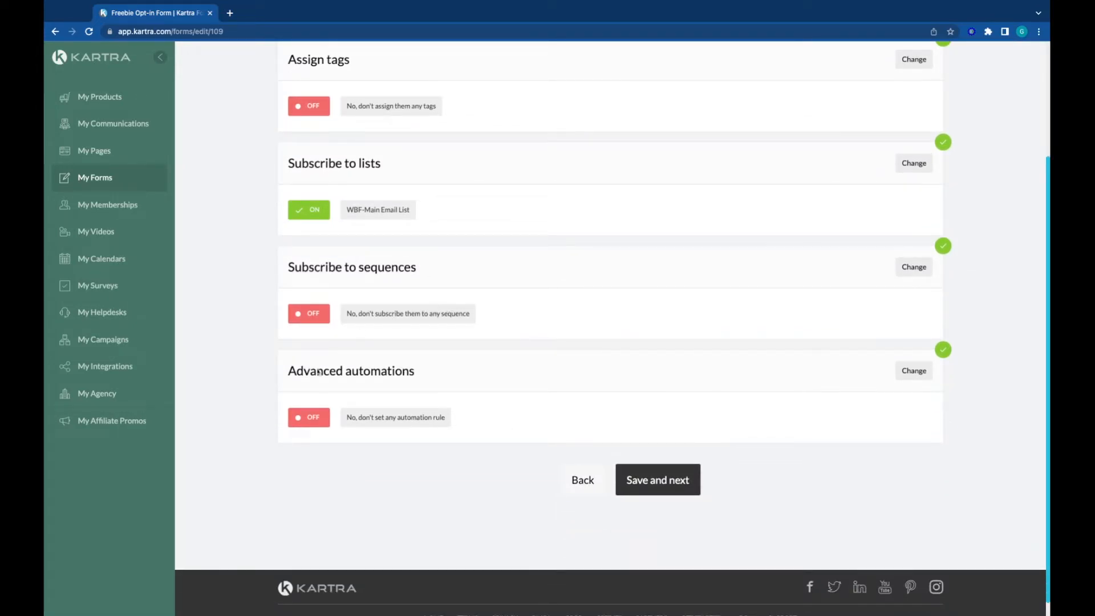
scroll(532, 347, up, 2)
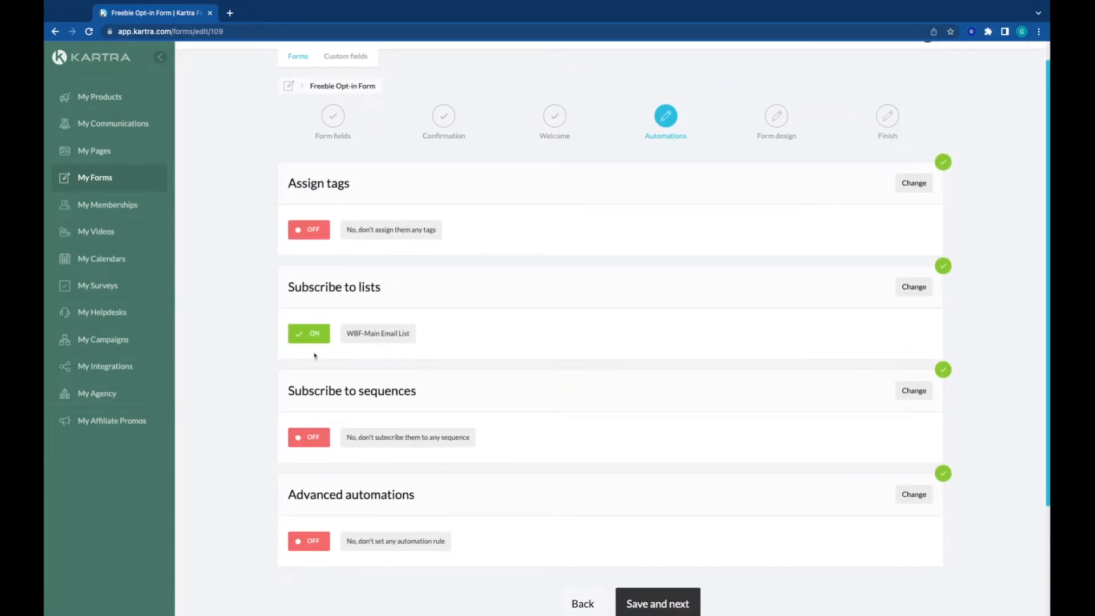
scroll(635, 357, down, 1)
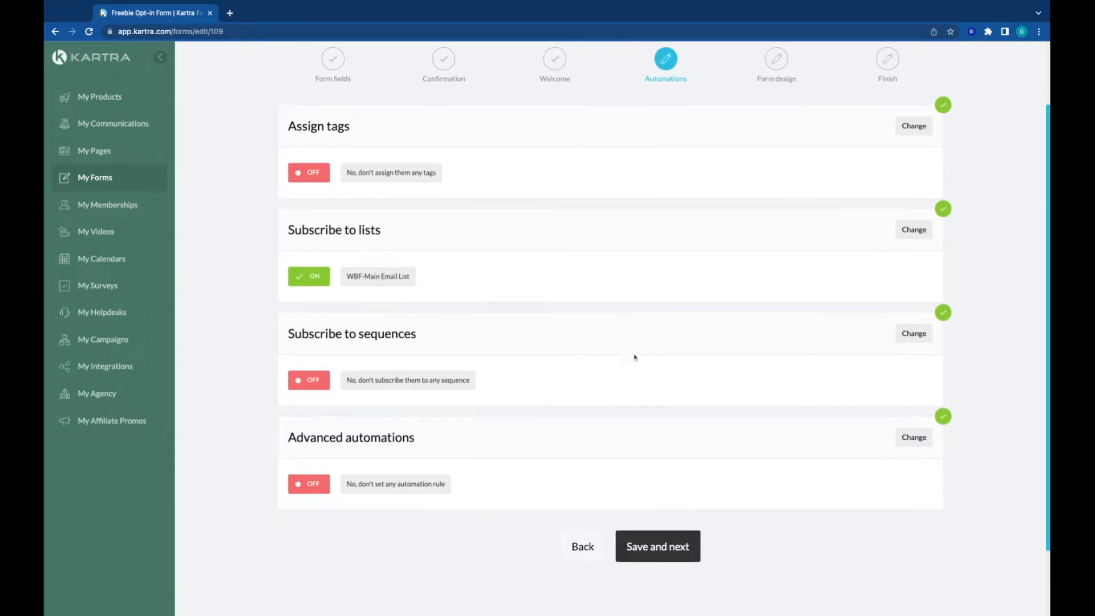
click(650, 552)
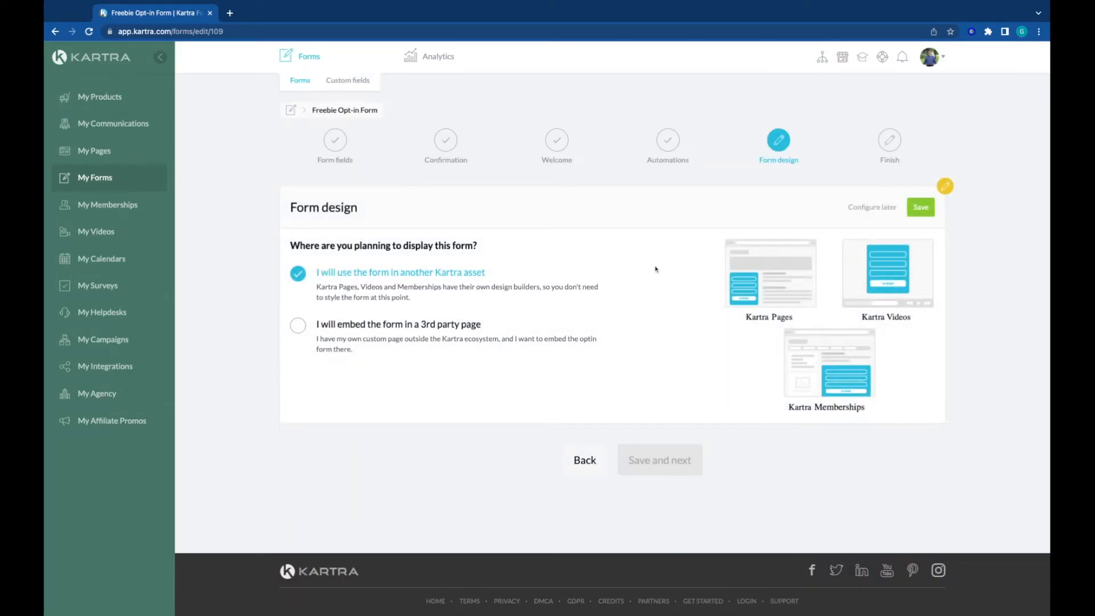
click(917, 208)
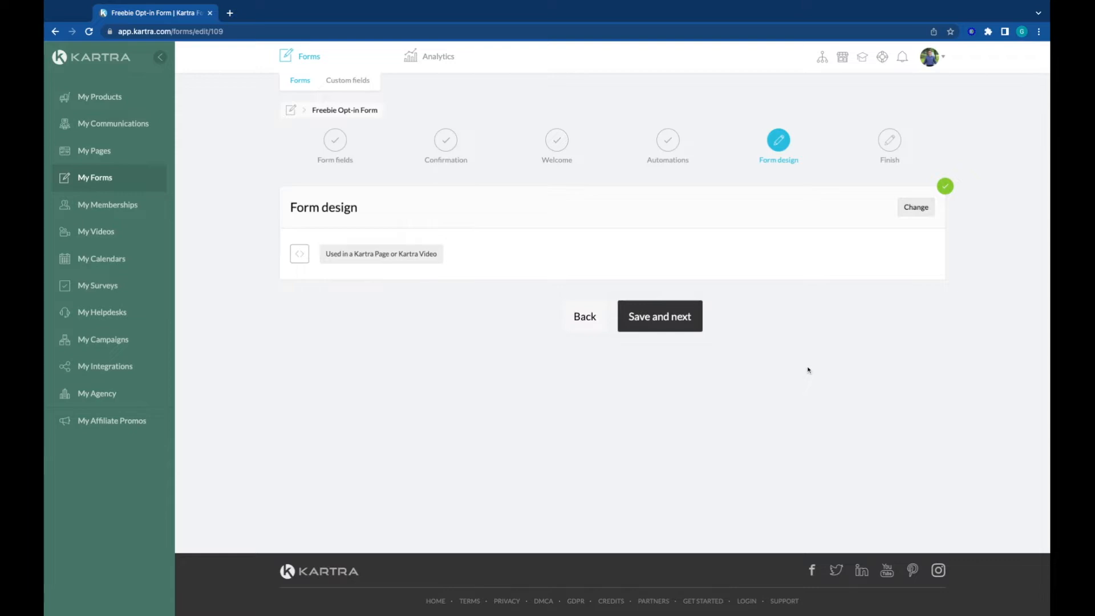
click(648, 315)
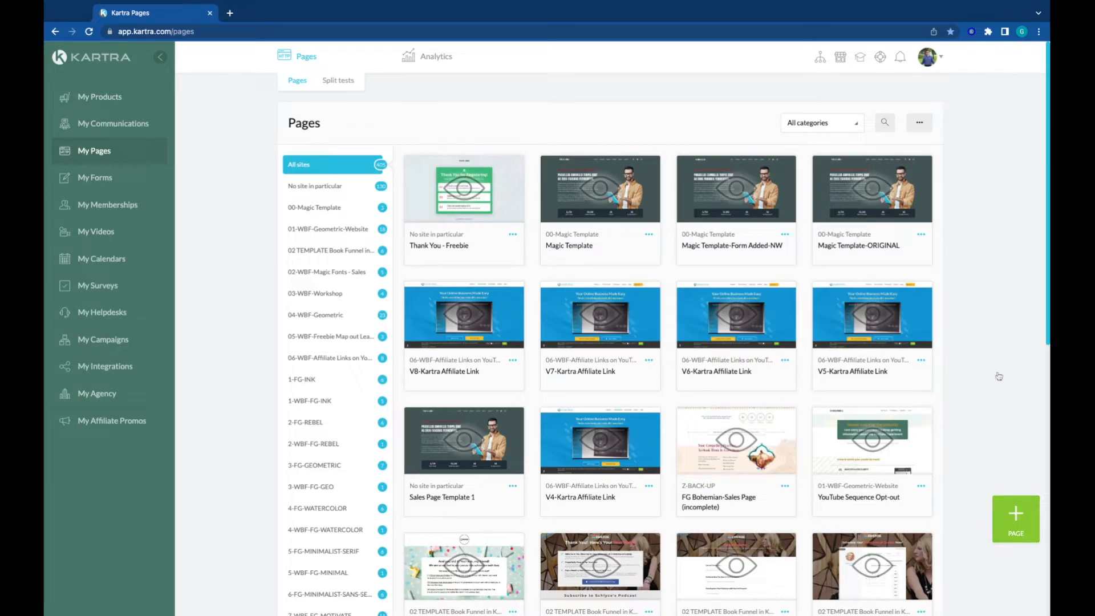
Step: Start a new page from the Nullam Venenatis squeeze page template, previewing the template before launching the builder
click(1019, 516)
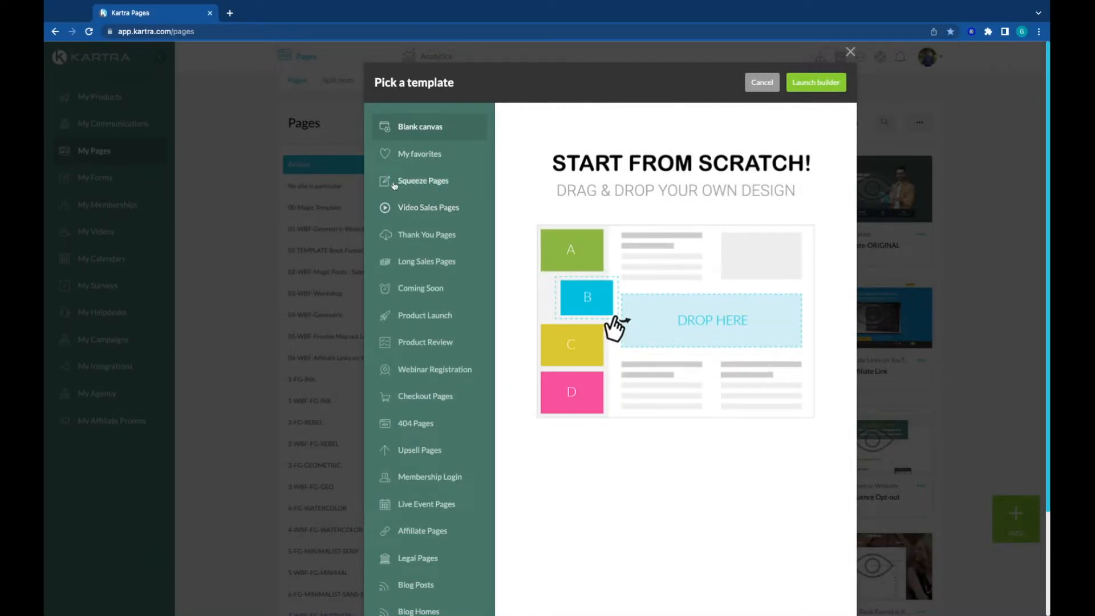
click(418, 181)
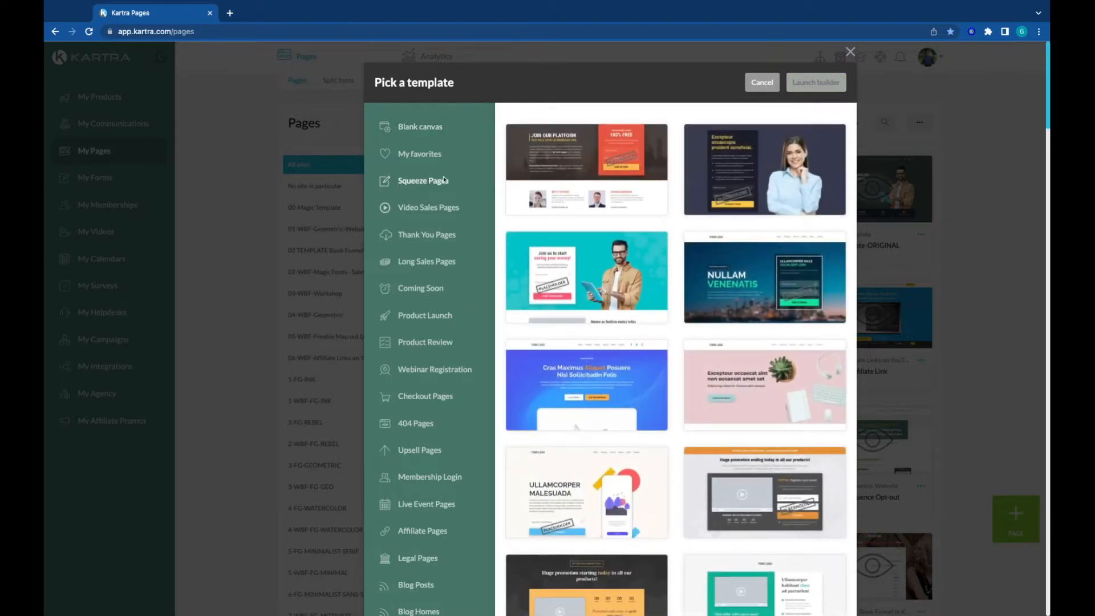
mouse_move(718, 201)
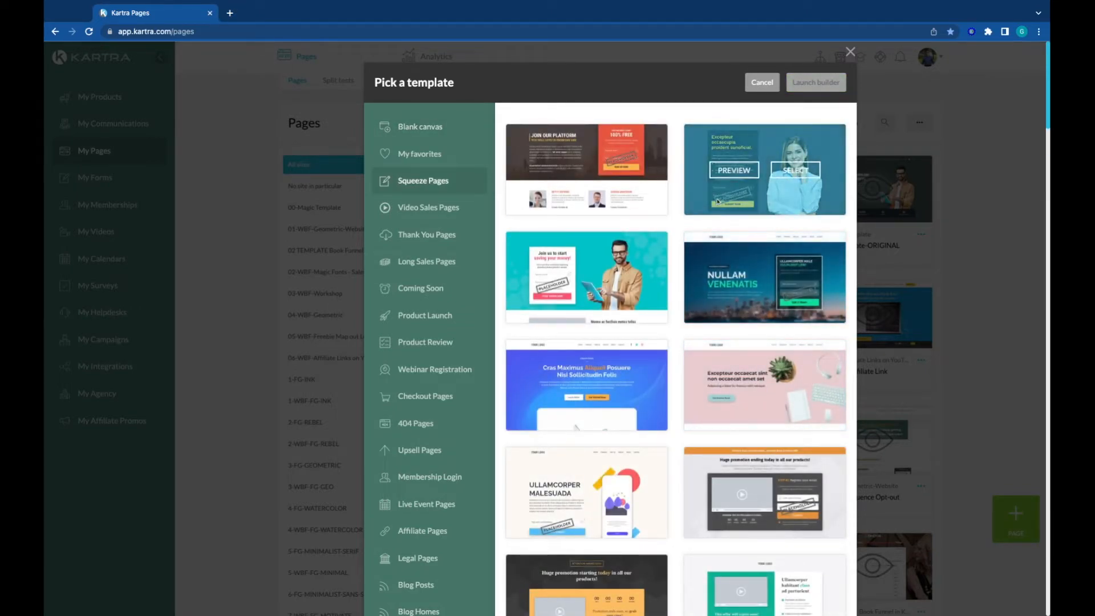
click(725, 283)
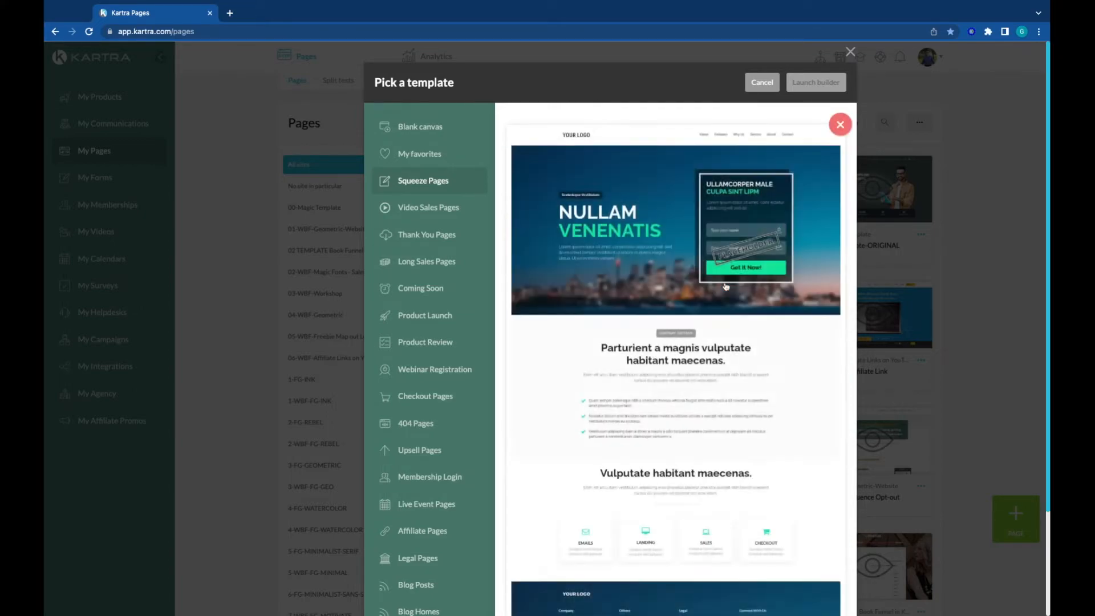
scroll(564, 354, down, 3)
scroll(573, 367, up, 3)
click(840, 124)
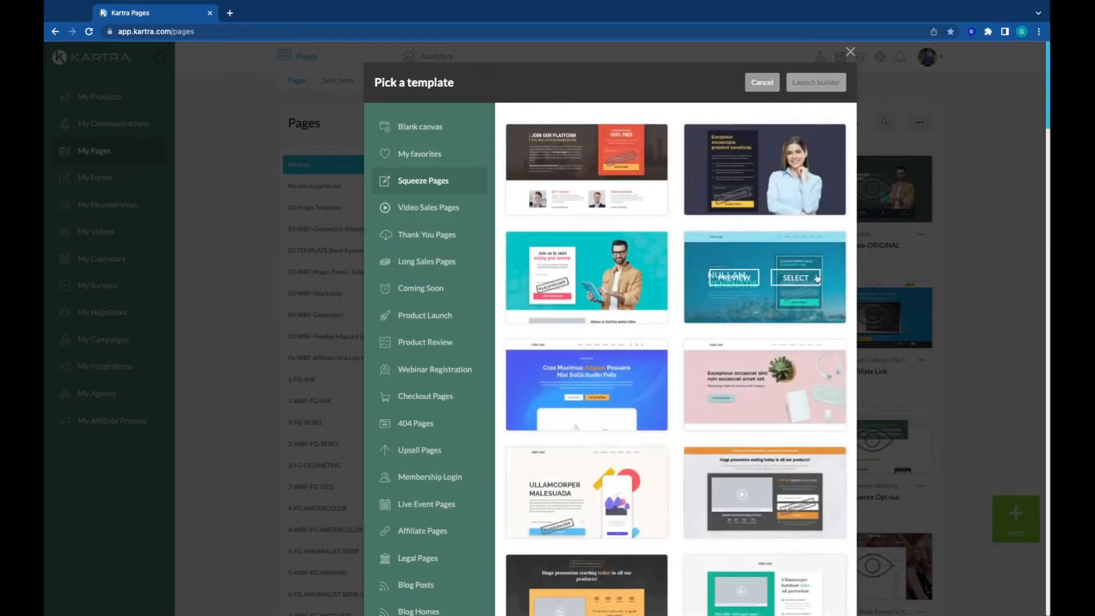
click(821, 279)
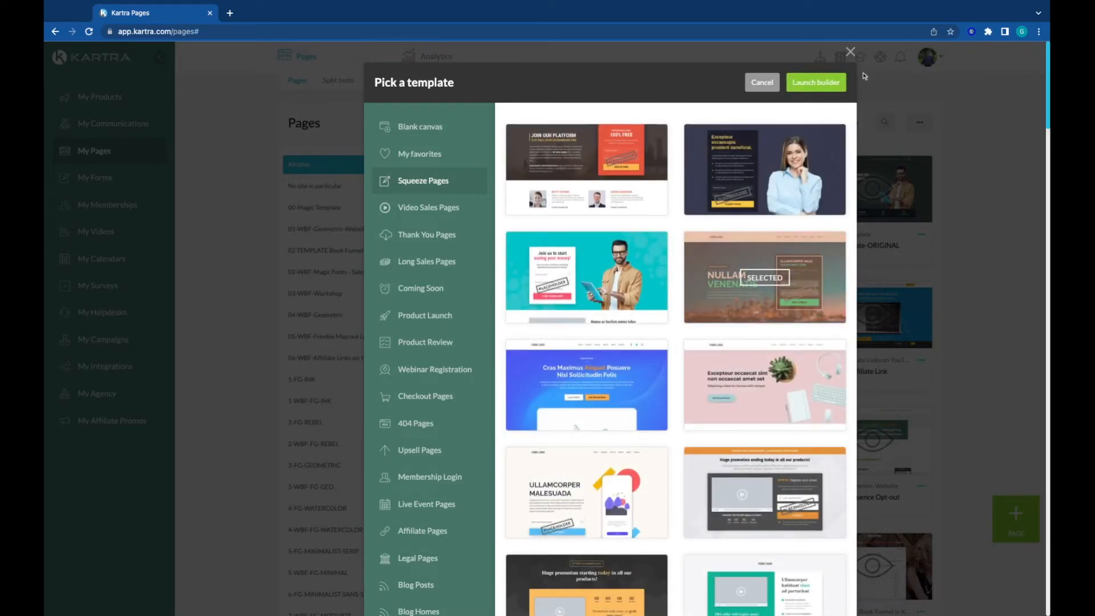
click(816, 82)
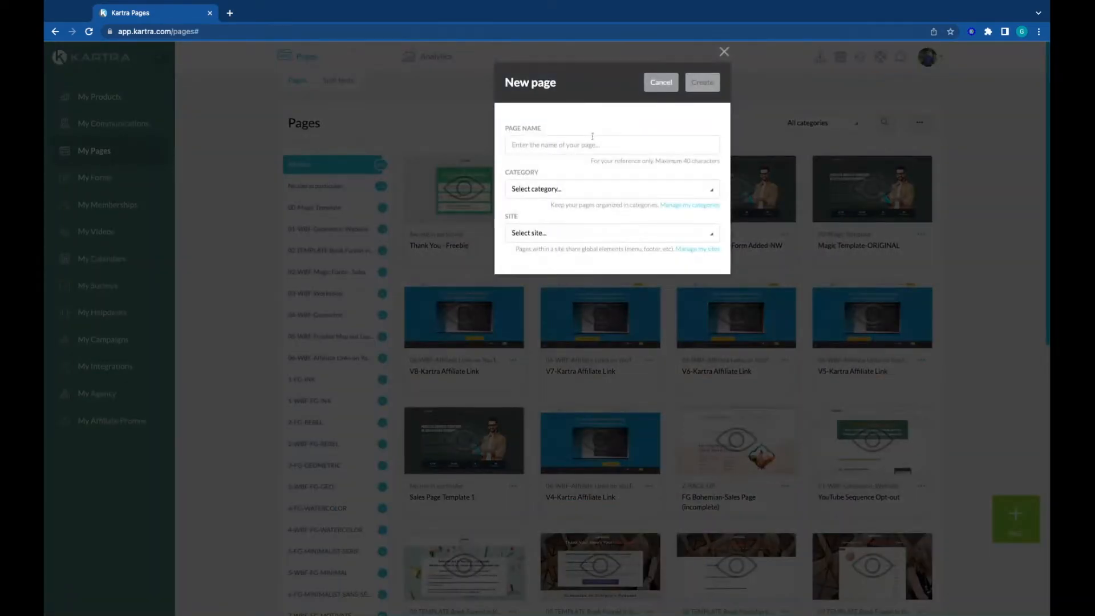
Step: Create the page as "Opt-in Page Freebie" with no category in particular and no site in particular
text(Opt-in Page F)
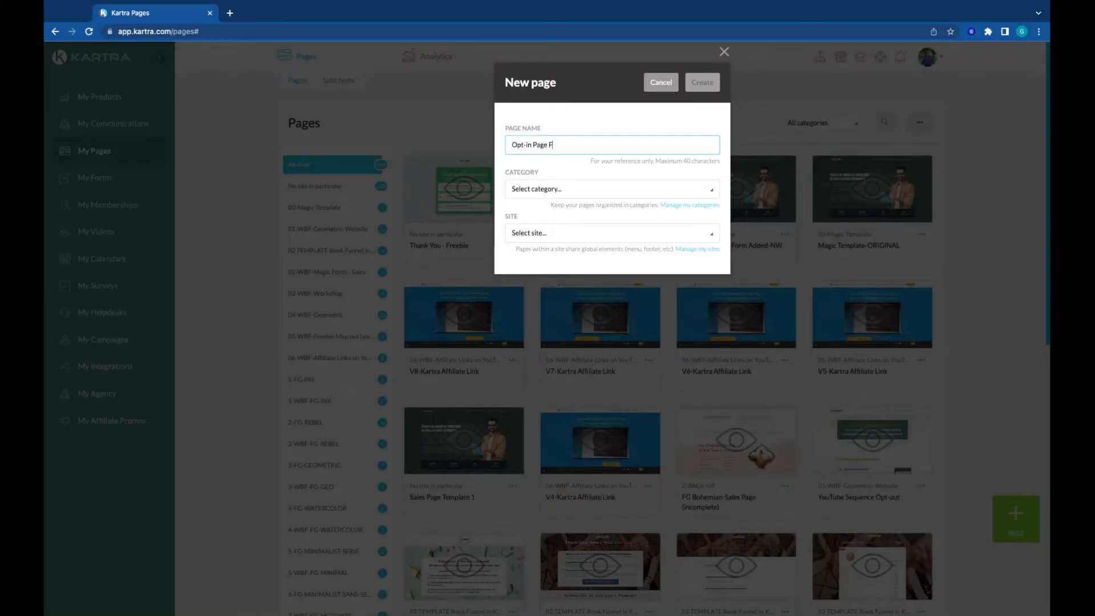
text(reebie)
click(522, 189)
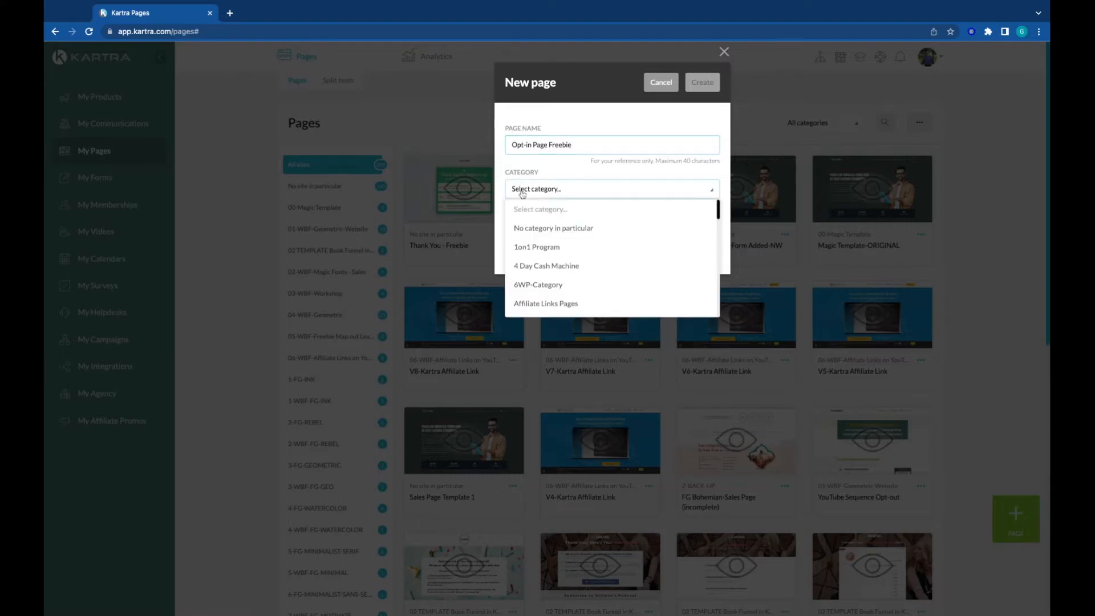
click(540, 229)
click(514, 235)
click(533, 272)
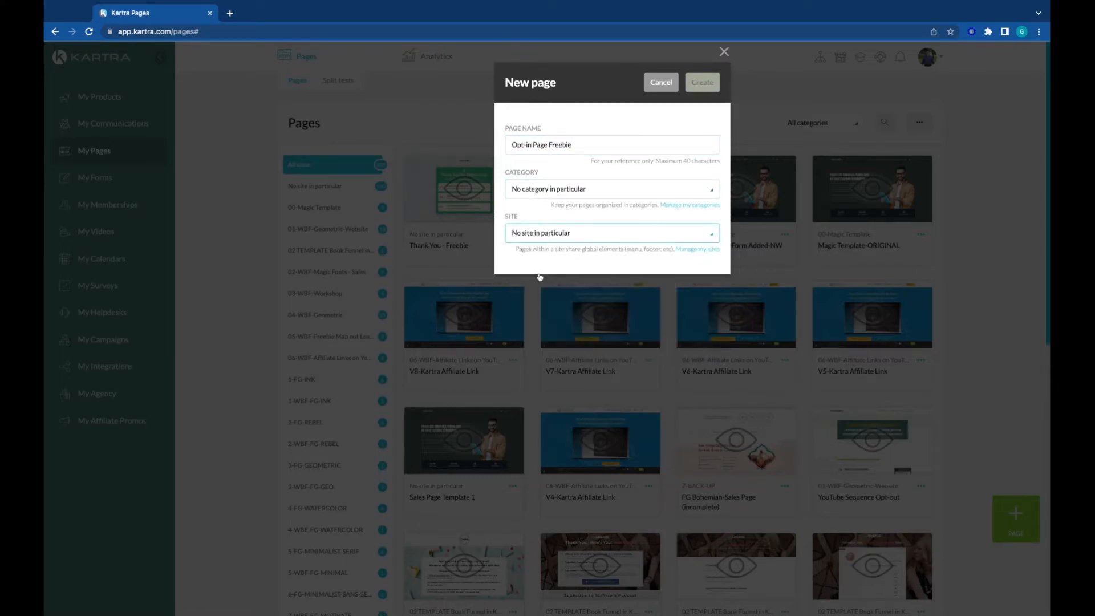
click(702, 83)
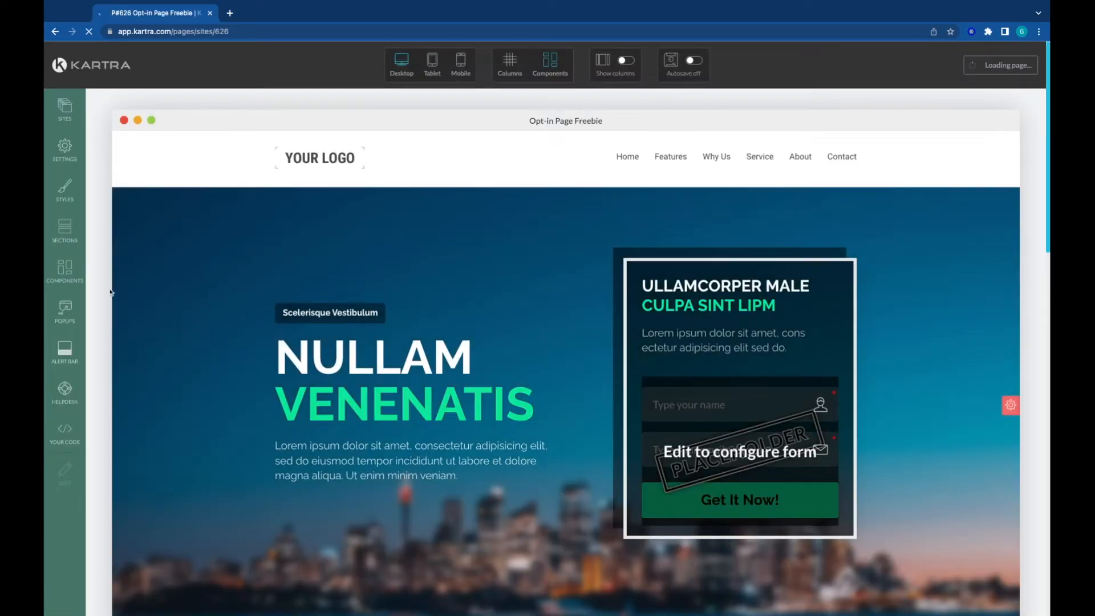
Step: Delete the header section containing the logo and navigation menu from the opt-in page
scroll(170, 338, down, 15)
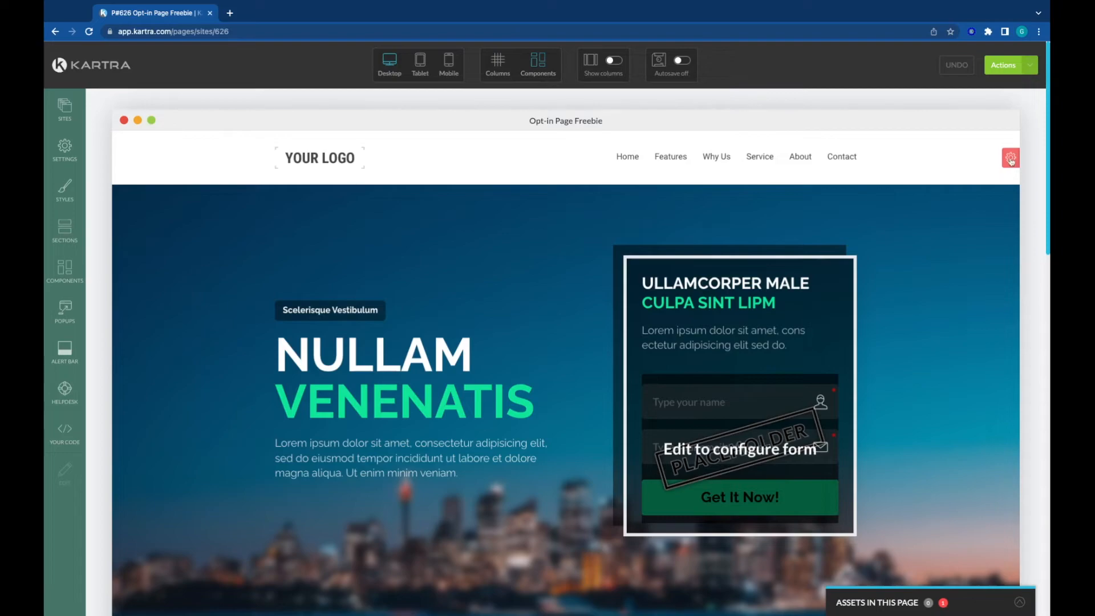
click(982, 158)
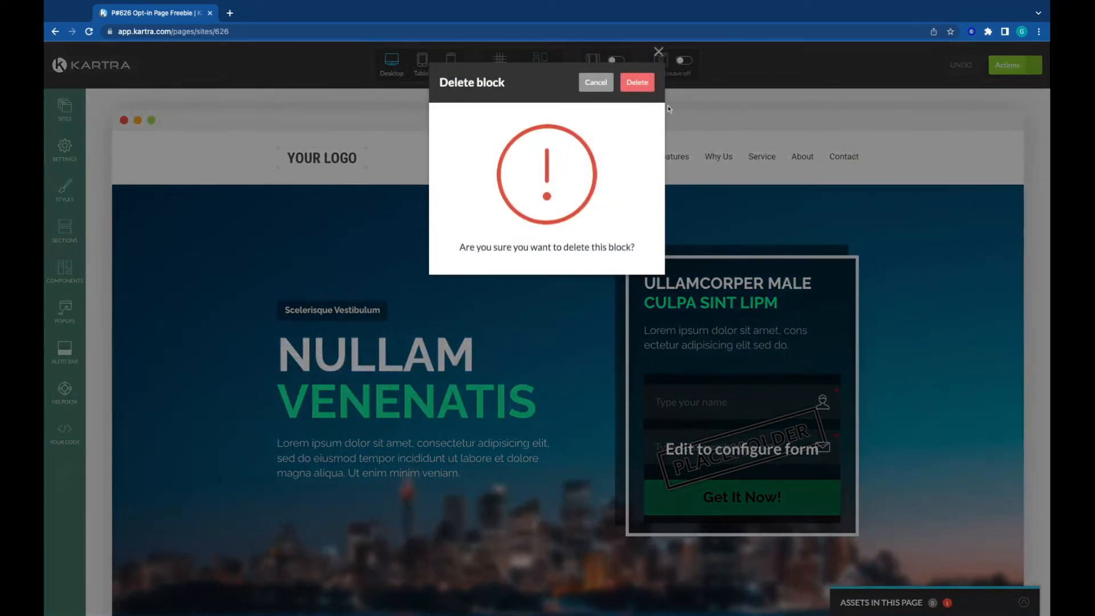
click(637, 82)
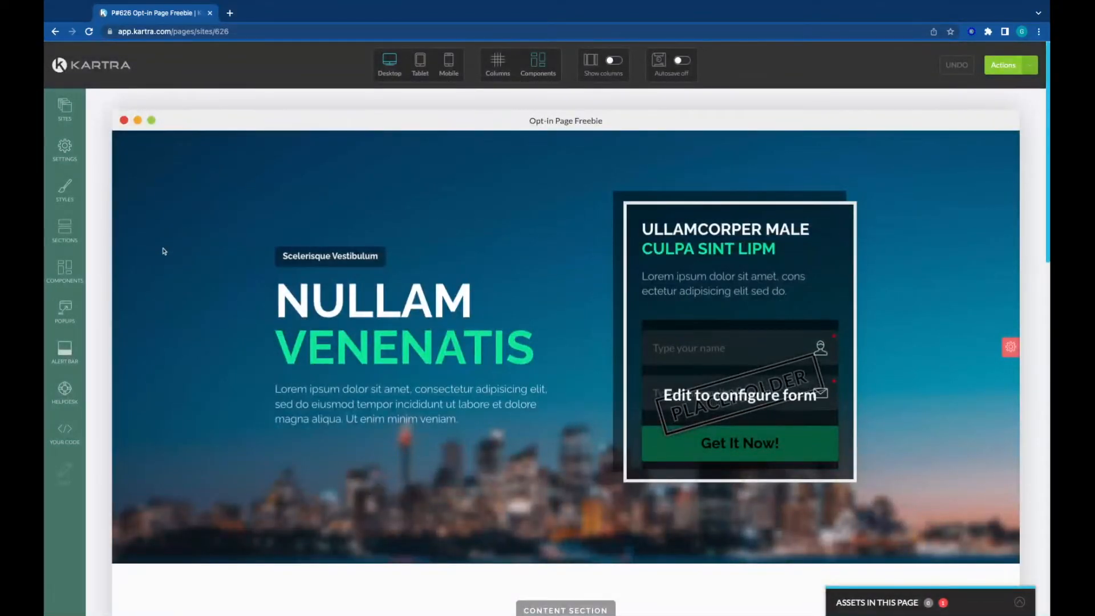
Step: Delete the footer section with the logo, link columns and copyright line from the opt-in page
scroll(164, 251, down, 15)
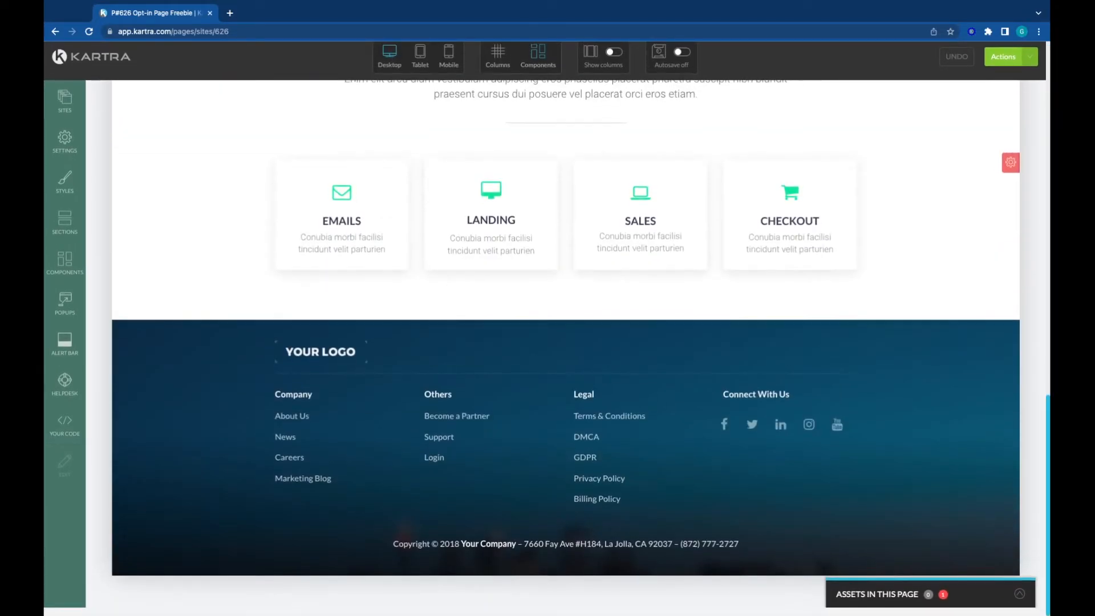
click(1011, 461)
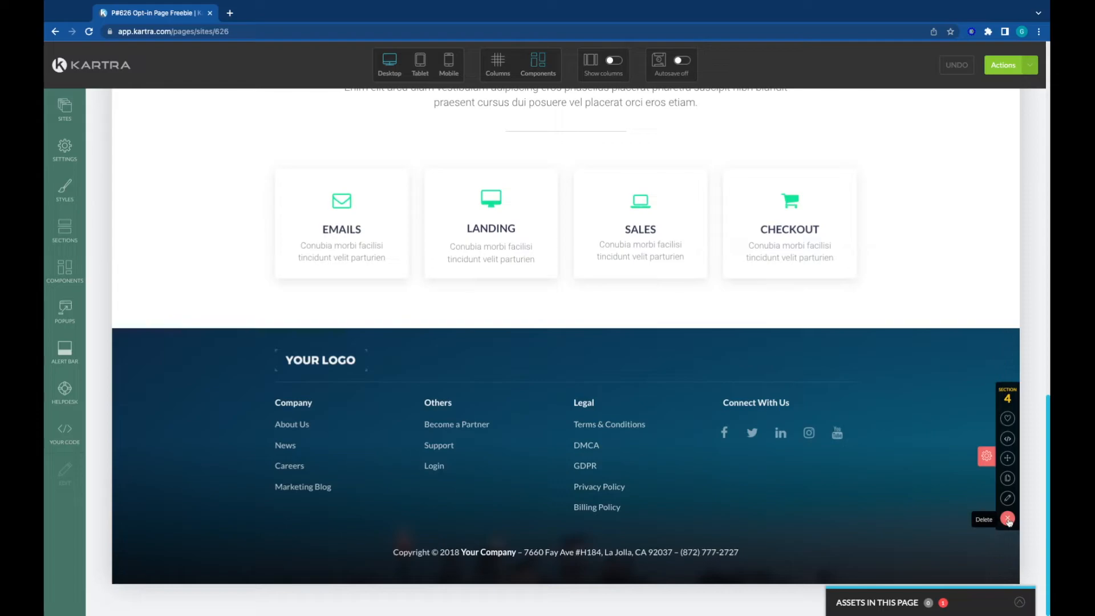
click(1009, 520)
click(639, 84)
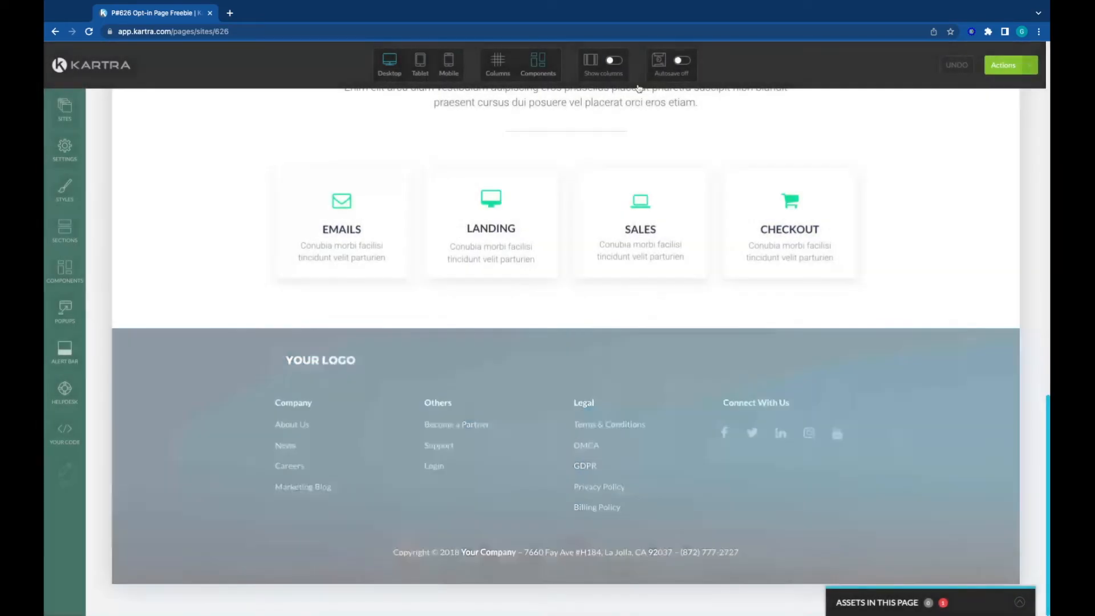
Step: Connect the placeholder form in the hero section to the Freebie Opt-in Form and apply it
scroll(258, 373, up, 3)
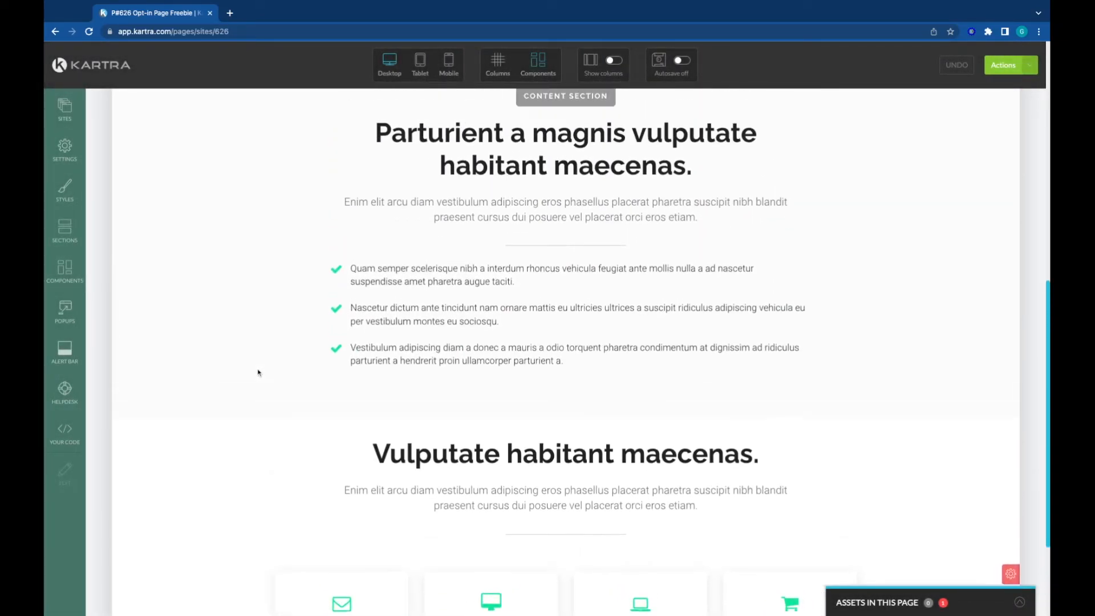
scroll(258, 371, up, 5)
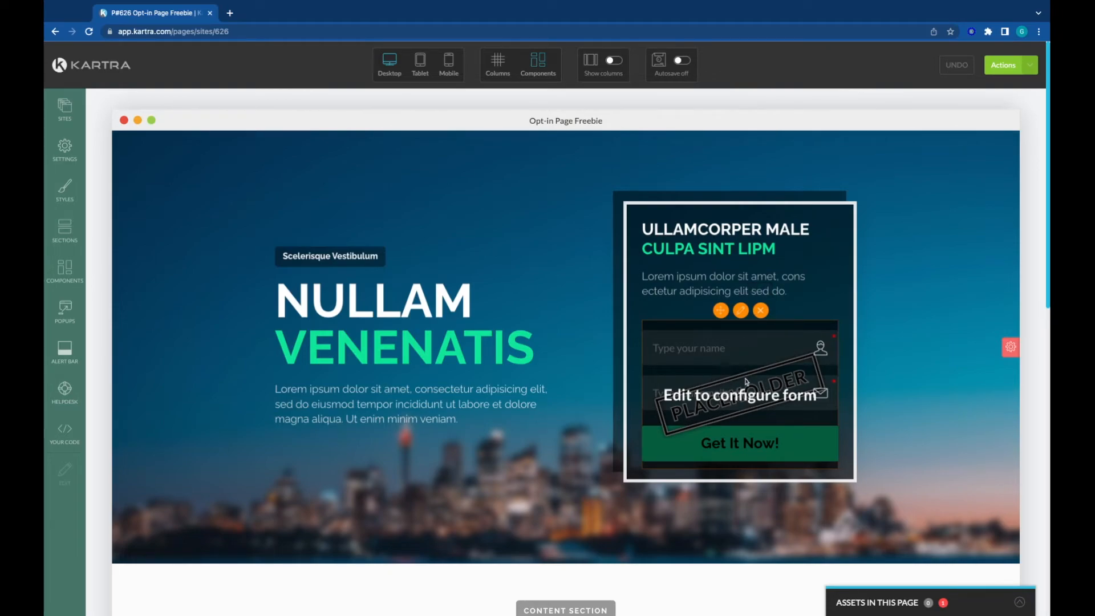
click(741, 310)
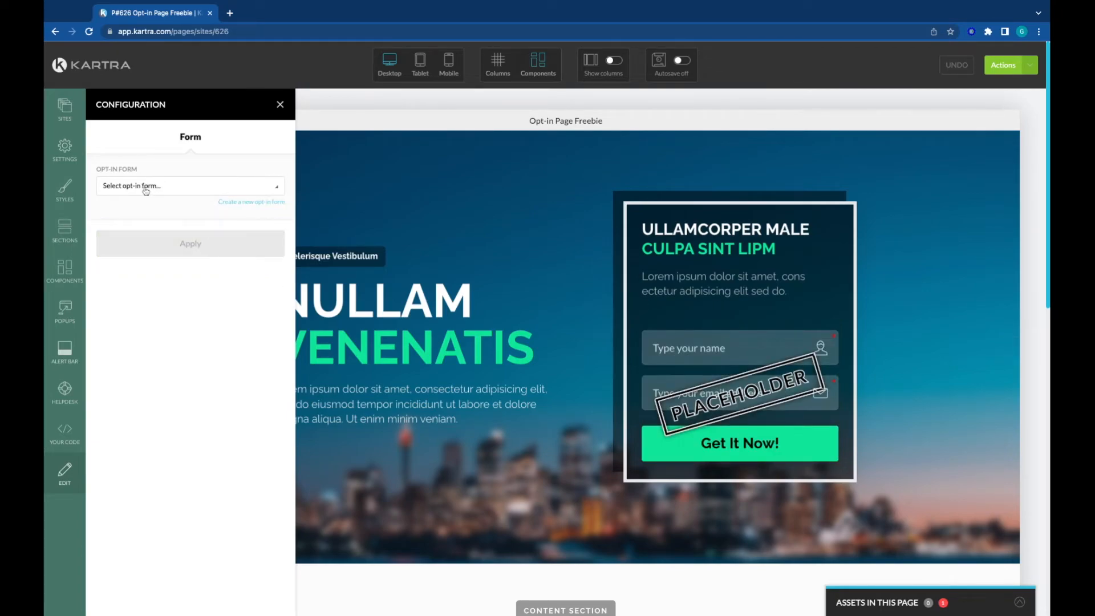
click(145, 188)
scroll(168, 256, down, 3)
scroll(168, 256, down, 5)
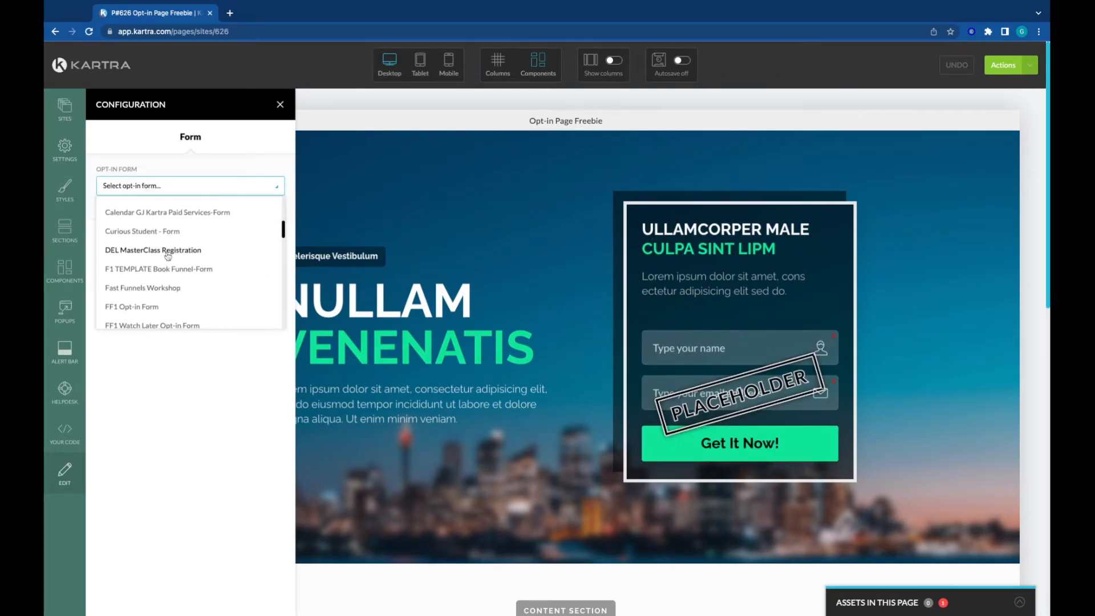
scroll(131, 231, up, 1)
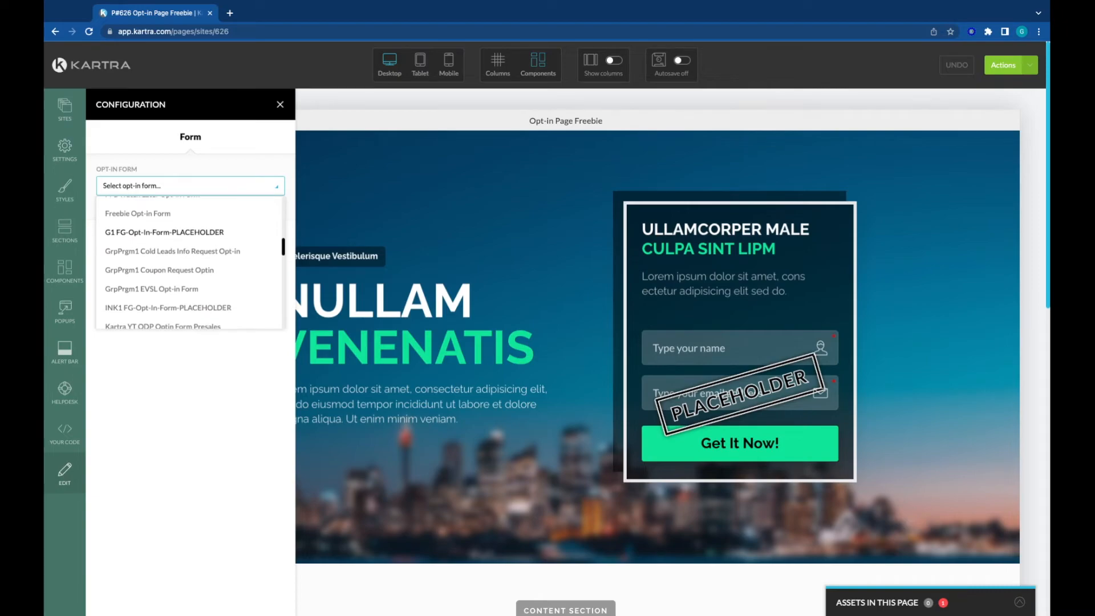
click(129, 227)
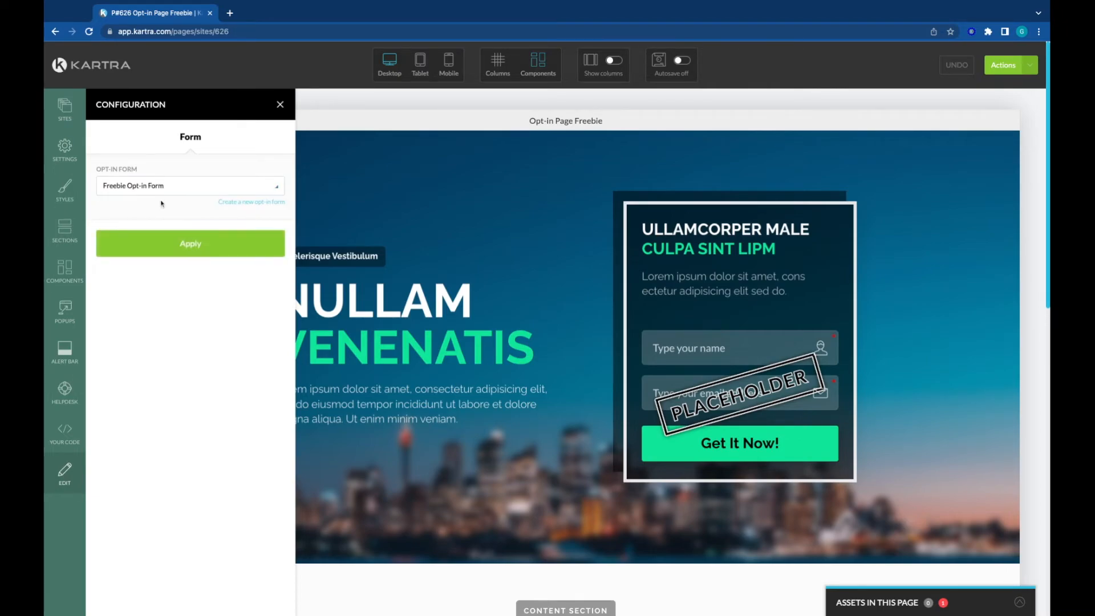
click(244, 246)
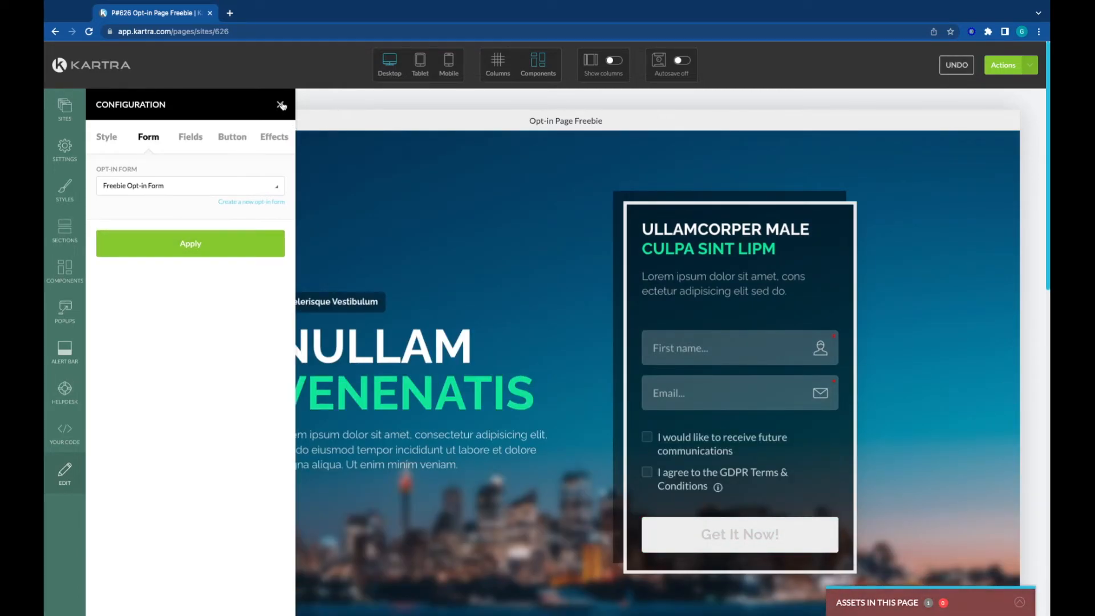
click(281, 105)
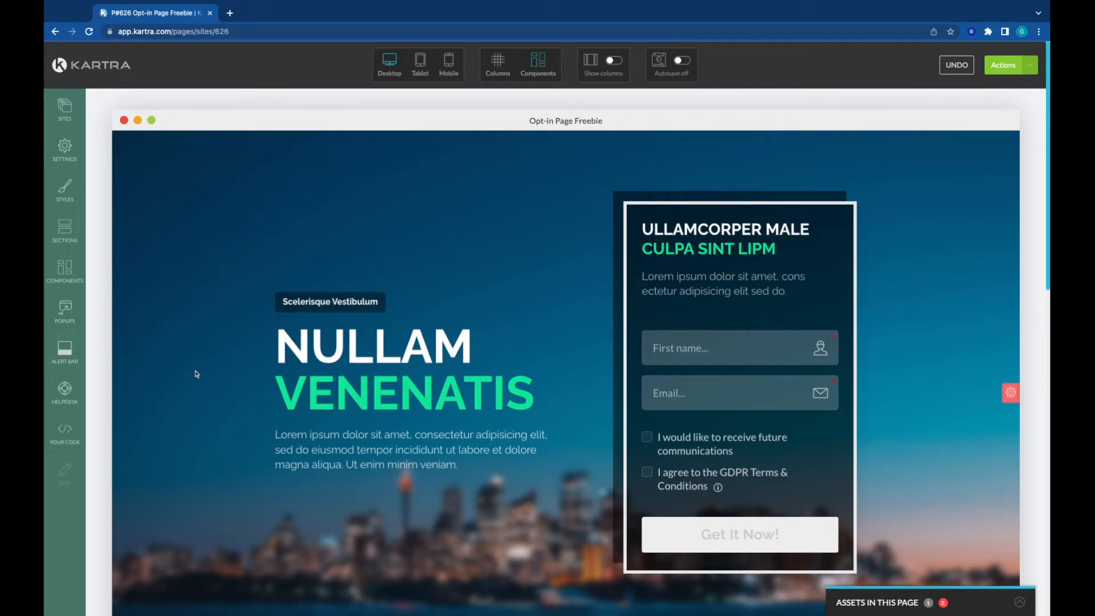
Step: Publish the opt-in page live and get its direct page link
scroll(197, 374, down, 10)
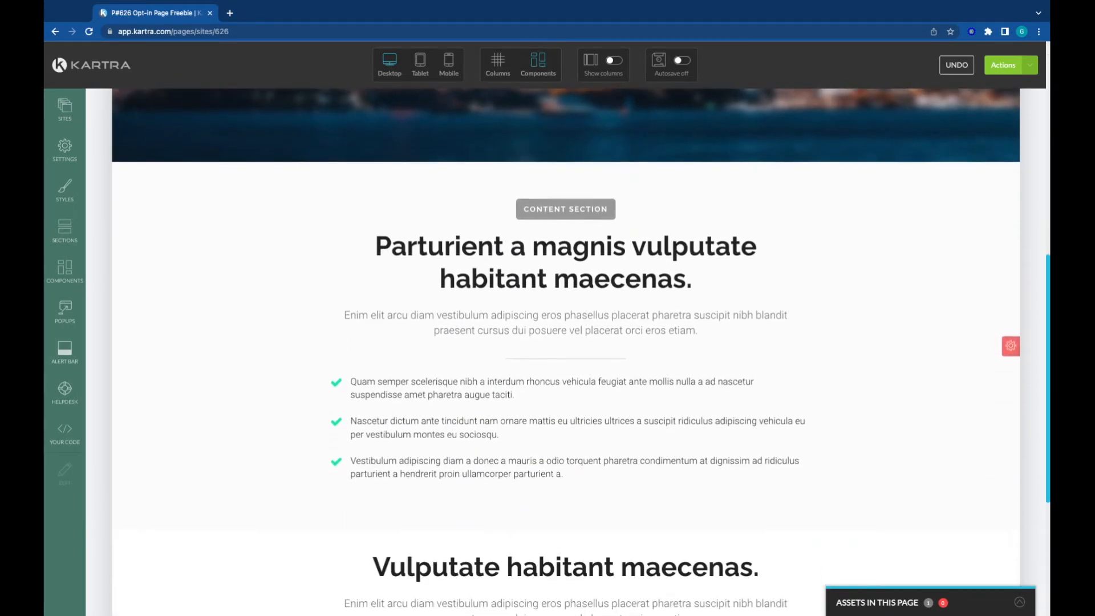
scroll(933, 331, down, 3)
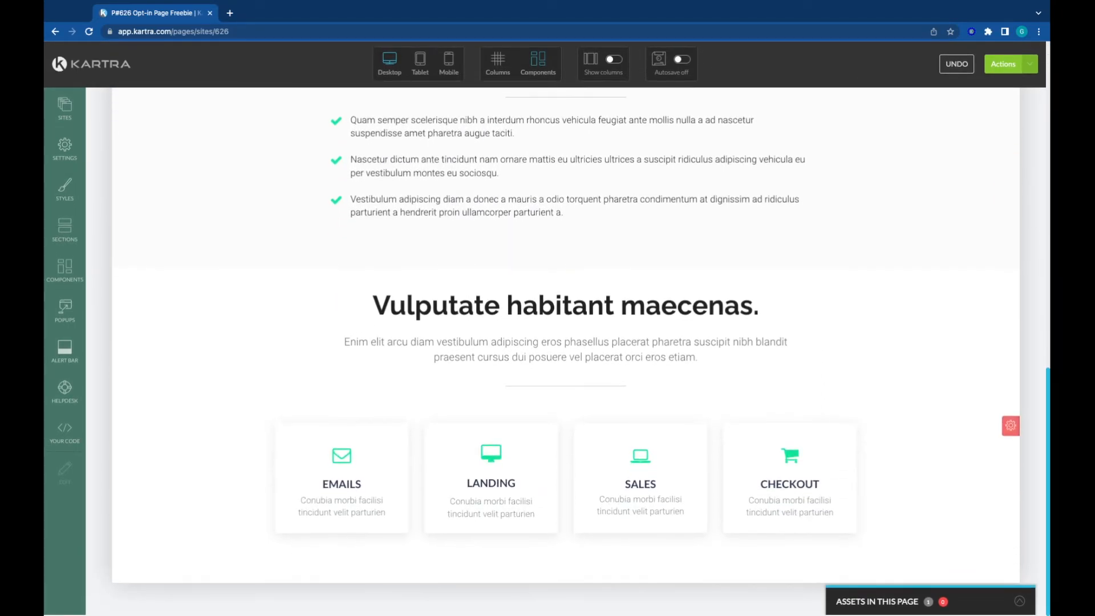
scroll(902, 319, up, 13)
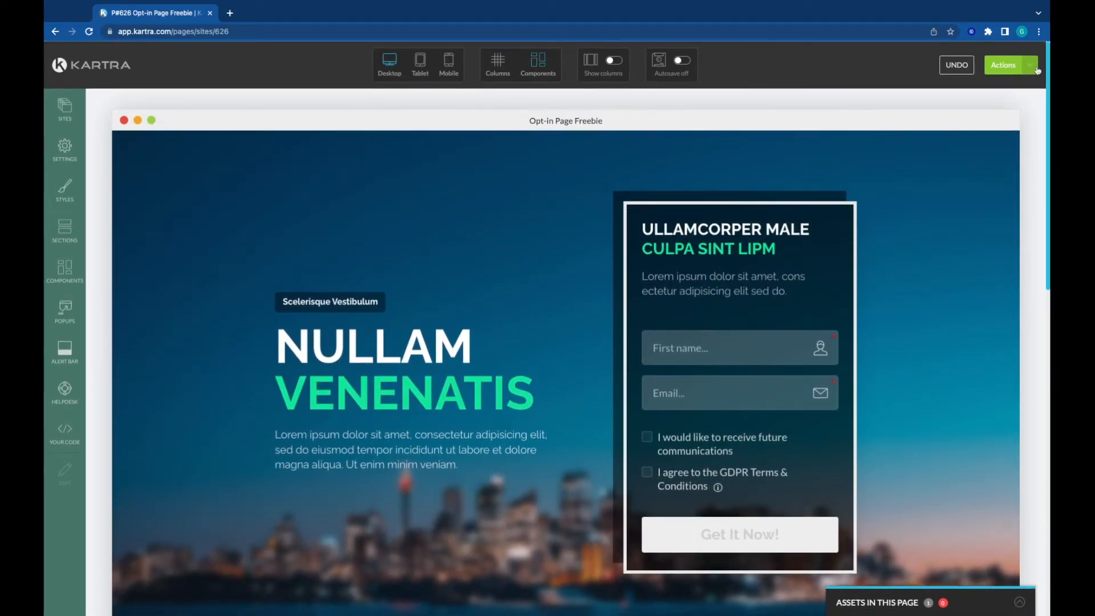
click(1036, 68)
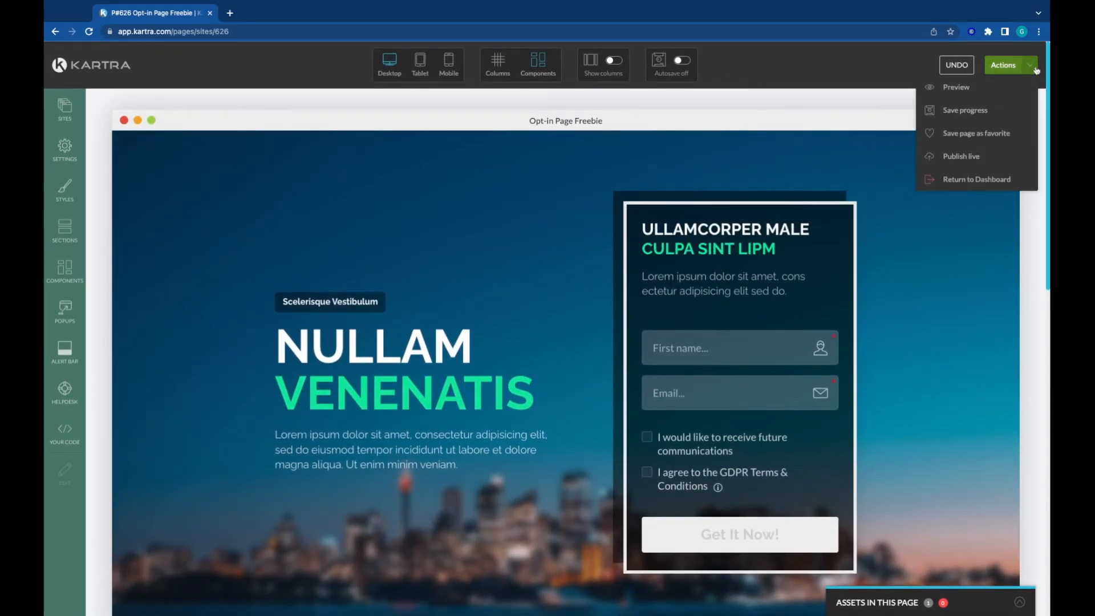
click(958, 156)
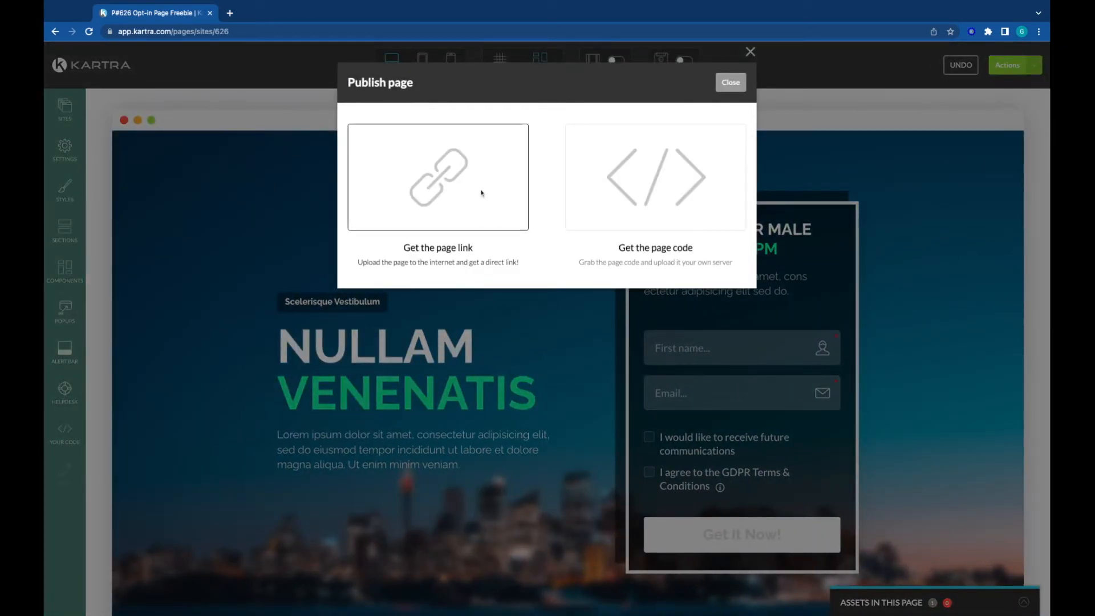
click(415, 170)
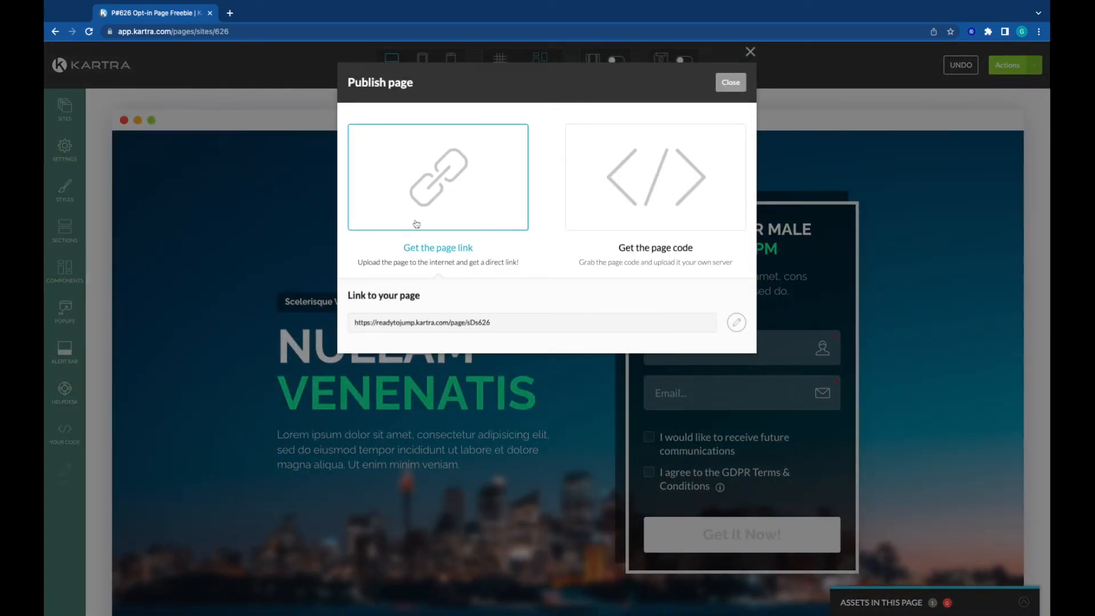
Step: Open the published page link in a new browser tab and review the live opt-in page from the form to the last section
click(398, 327)
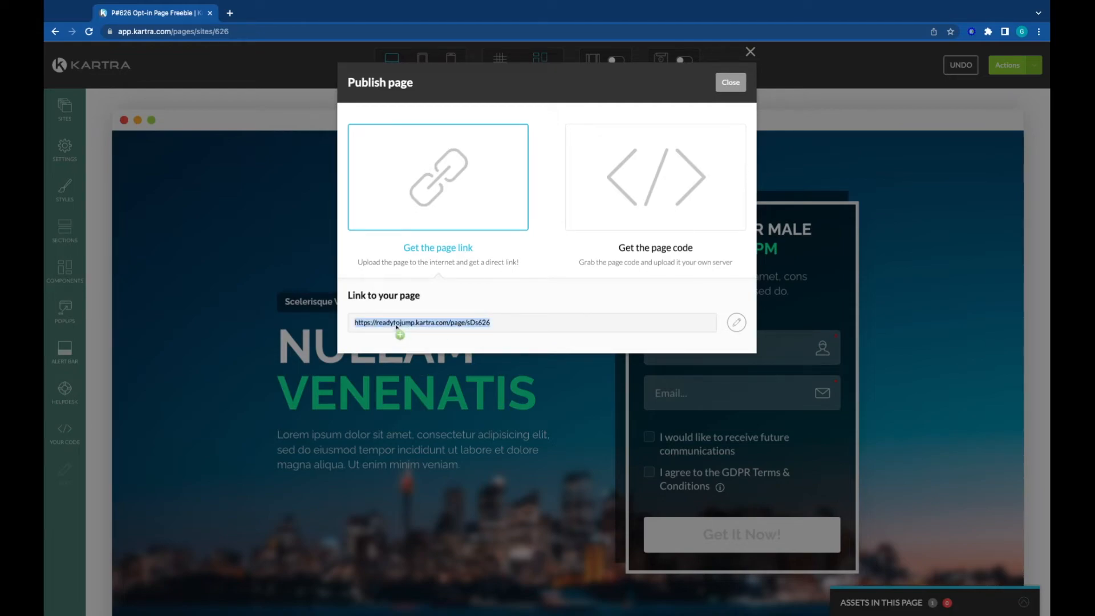
drag(398, 323, 245, 13)
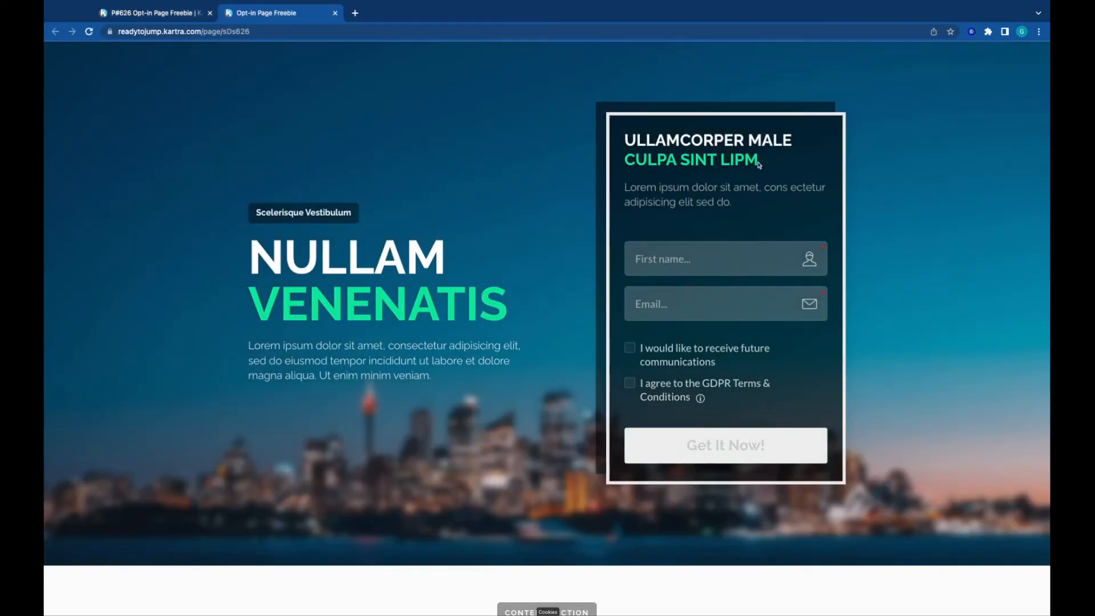
scroll(127, 265, down, 1)
scroll(127, 265, up, 1)
triple_click(267, 32)
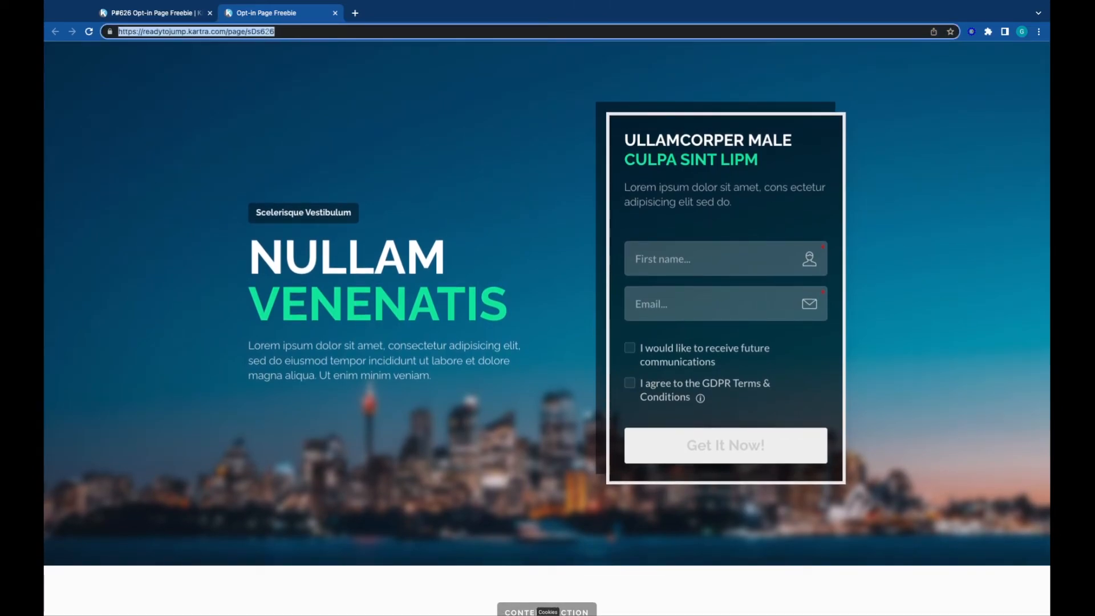
click(196, 215)
scroll(221, 369, down, 1)
scroll(221, 369, down, 10)
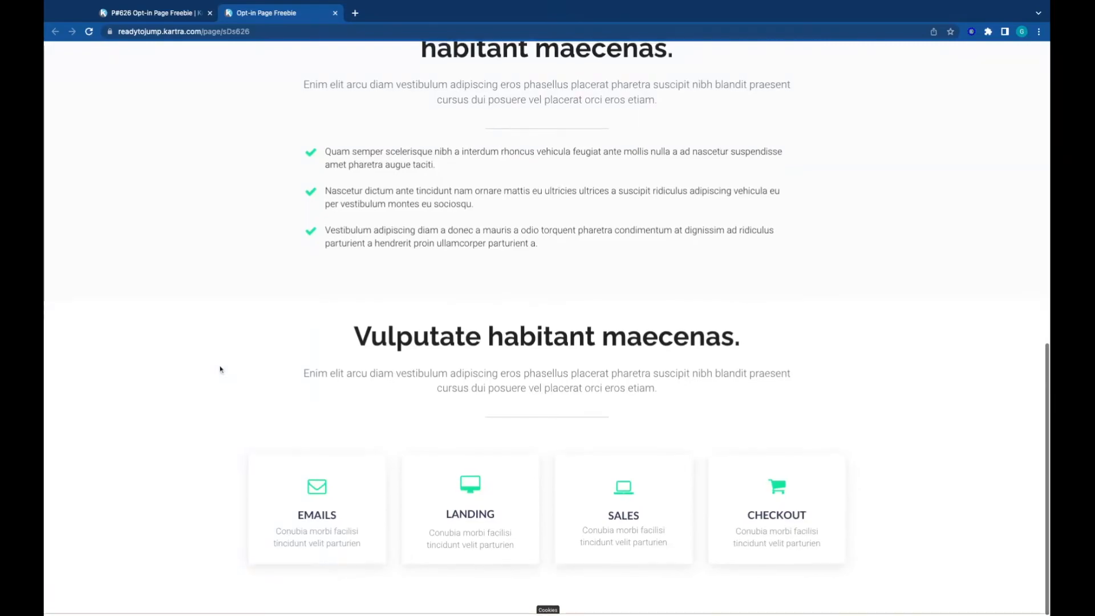
scroll(222, 370, up, 10)
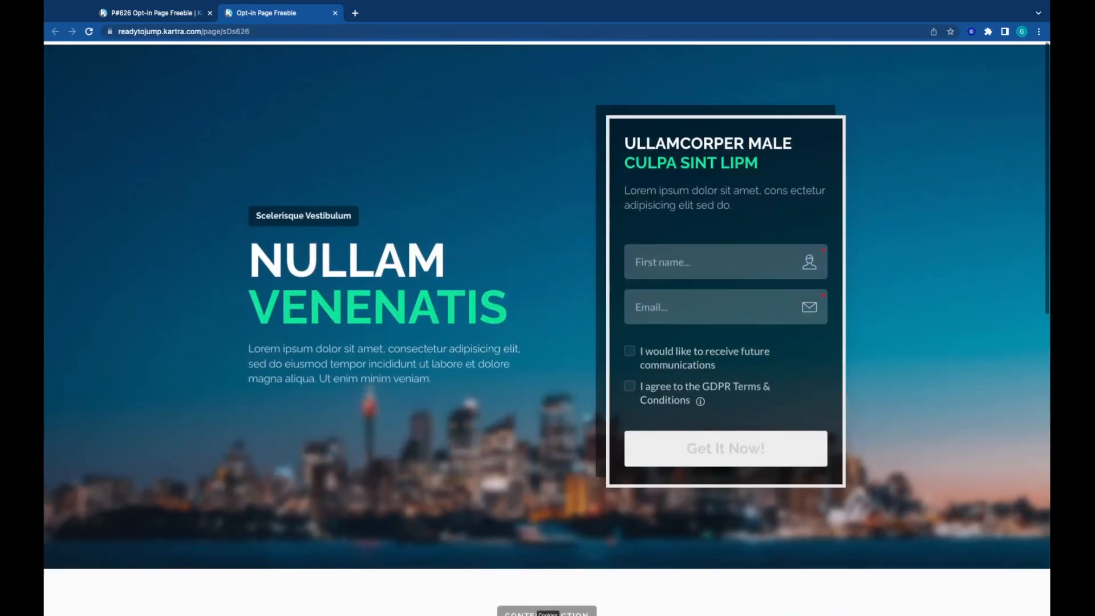